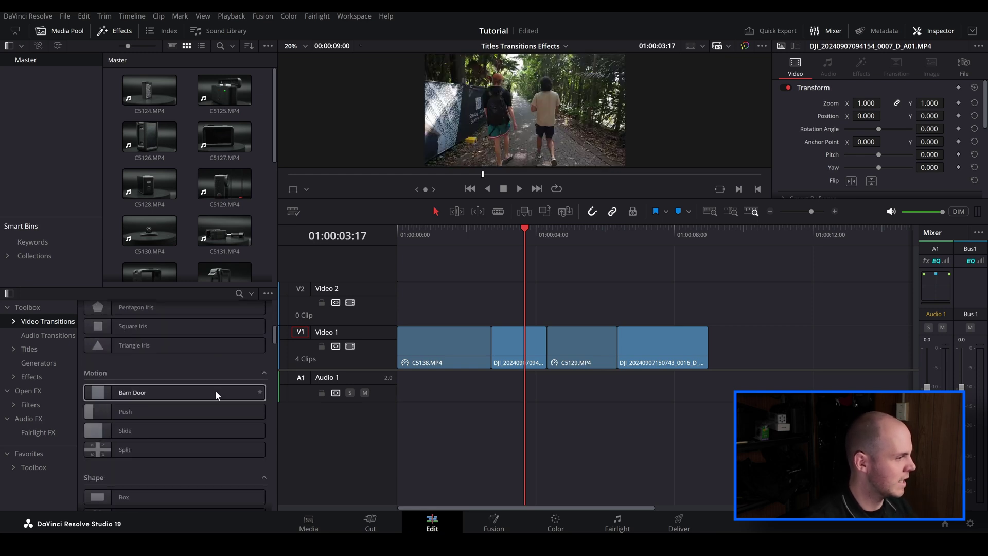
- Scroll the Video Transitions list past Iris, Motion, Shape and Wipe to Fusion Transitions
scroll(209, 360, down, 5)
scroll(193, 374, down, 6)
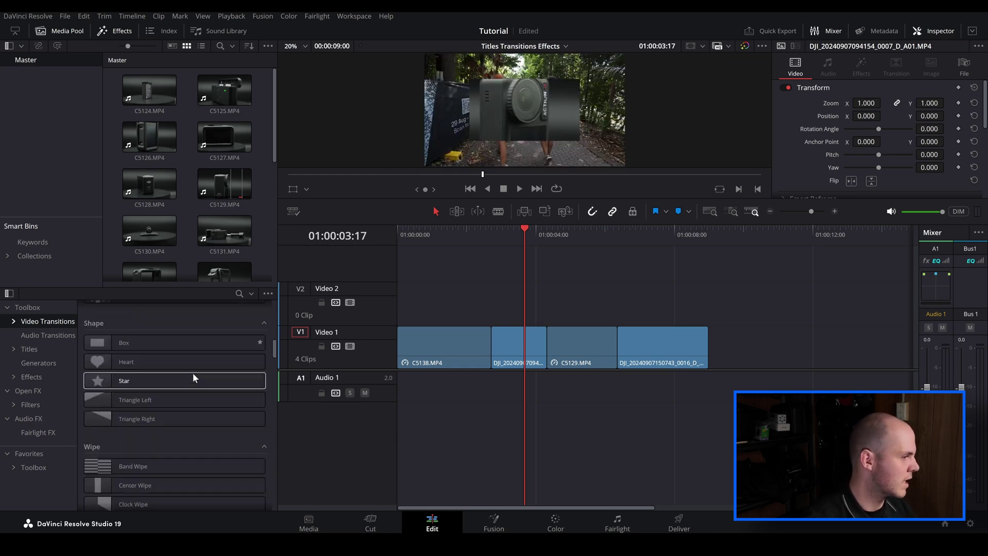
scroll(193, 382, down, 1)
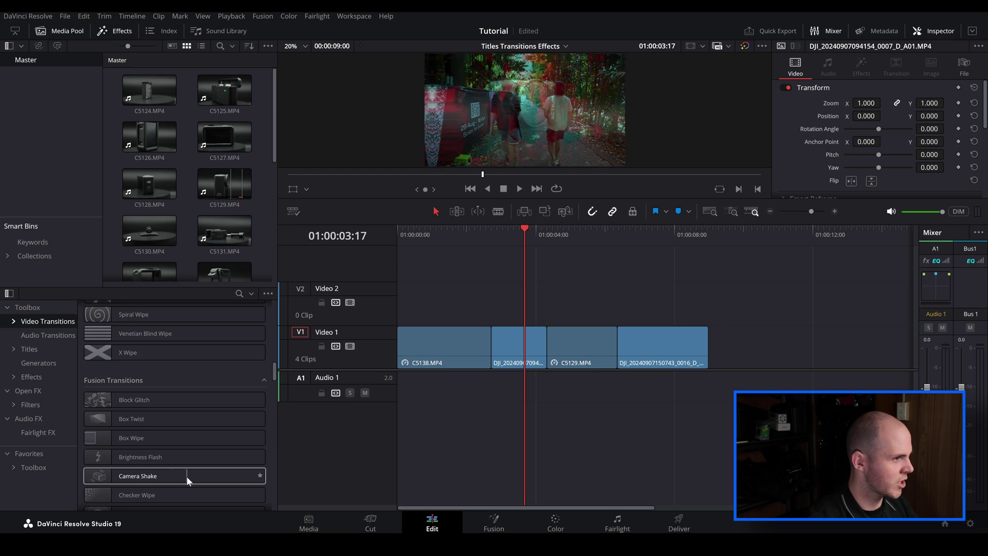
- Place the Camera Shake transition on the first V1 cut and preview it
drag(212, 477, 489, 346)
click(481, 241)
key(space)
click(480, 241)
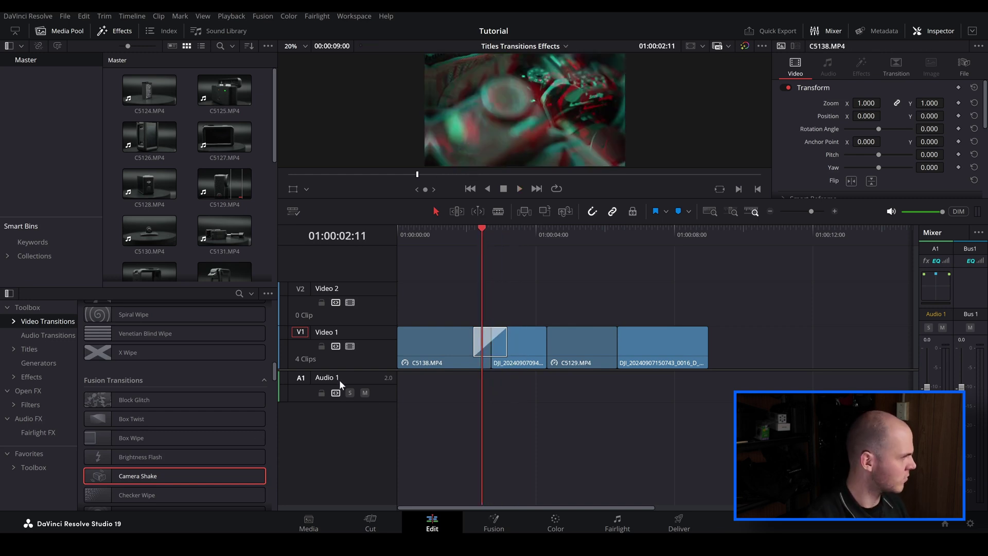
key(space)
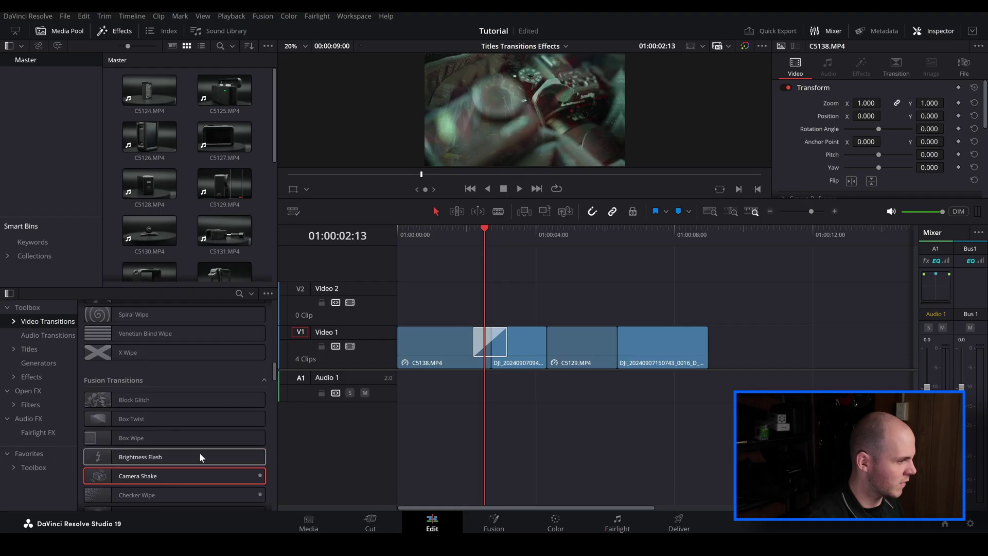
- Select the Camera Shake transition on the timeline and play it back
scroll(159, 432, down, 1)
scroll(155, 431, down, 1)
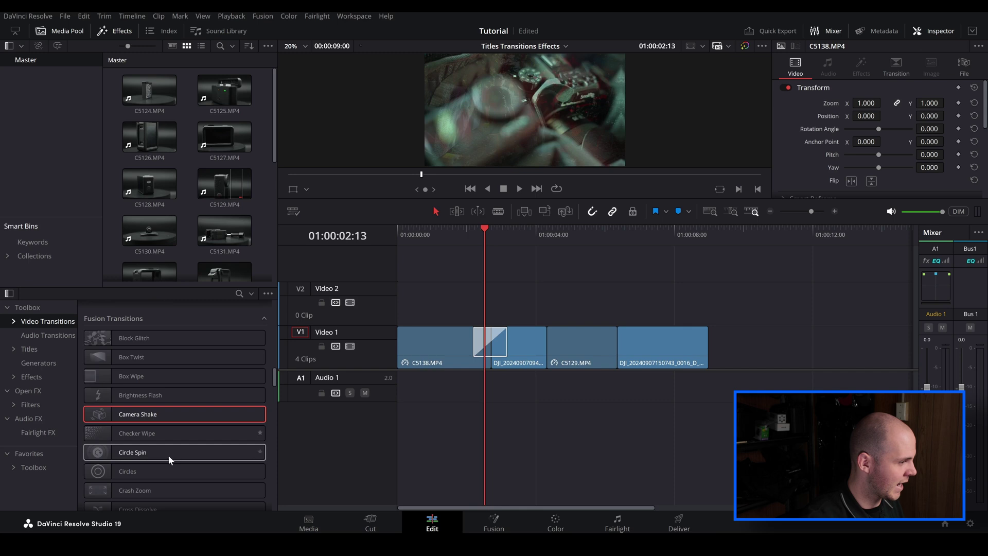
click(490, 342)
key(space)
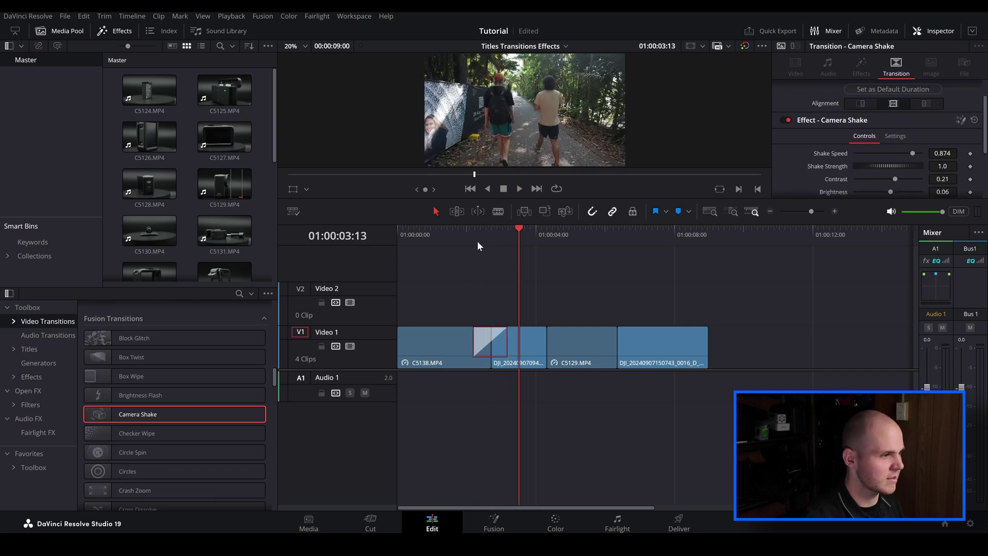
- Lower the Camera Shake's Shake Speed to 0.739 and preview the slower shake
key(space)
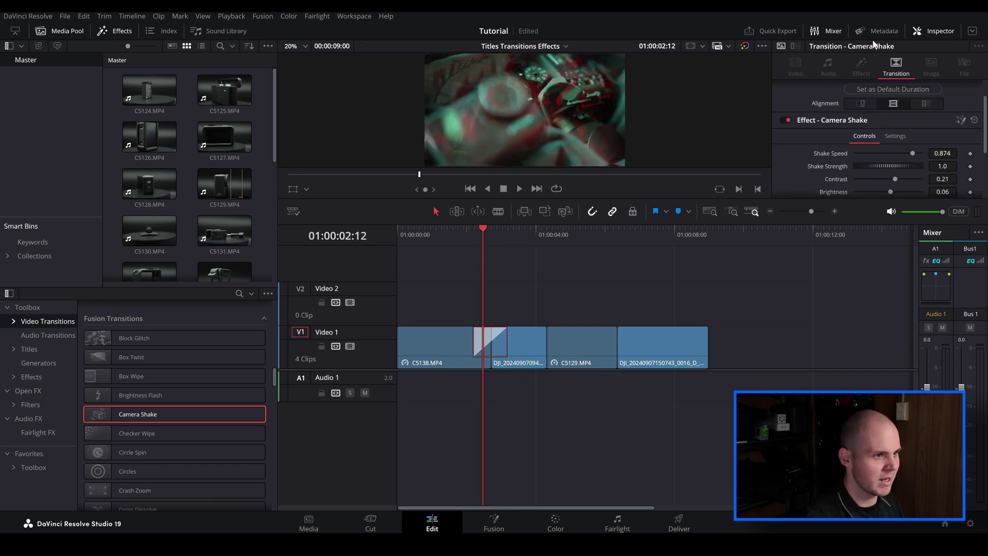
click(931, 30)
click(931, 30)
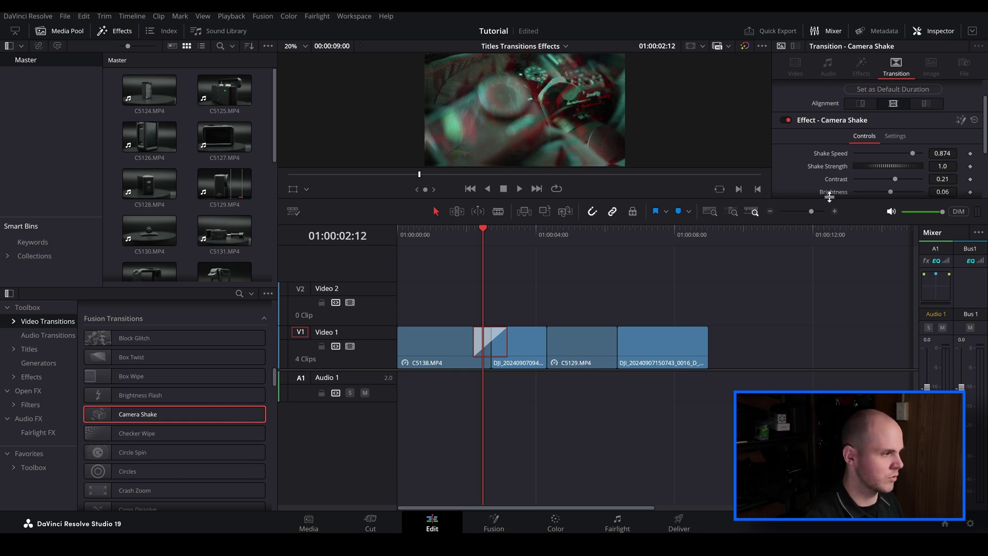
drag(914, 153, 878, 156)
key(space)
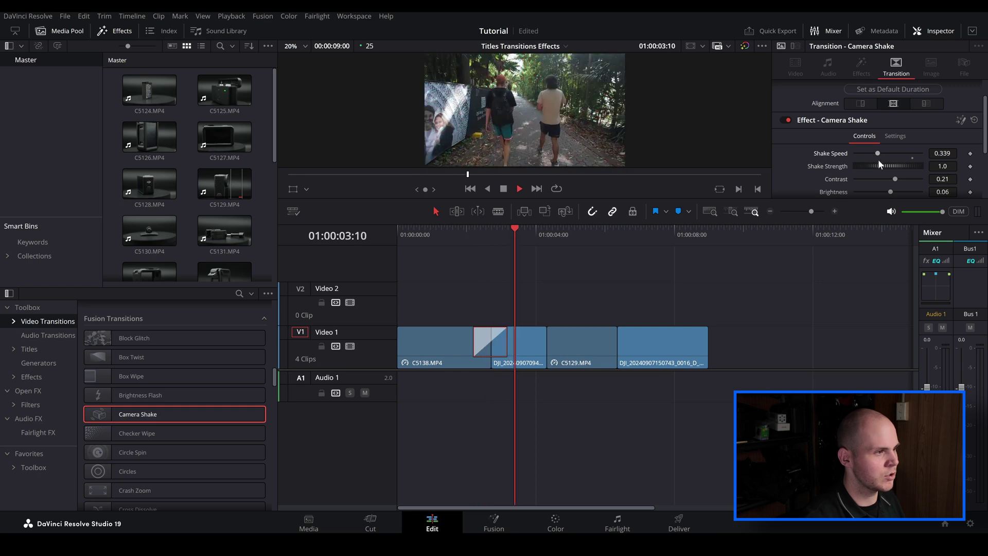
click(478, 234)
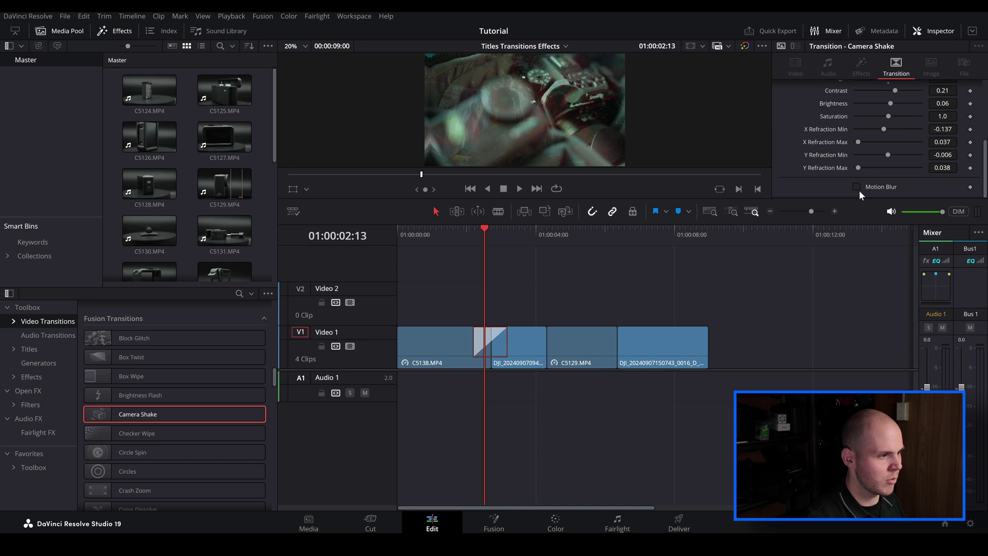
- Enable Motion Blur on the Camera Shake and preview a frame within the transition
click(858, 187)
key(space)
click(468, 236)
key(space)
scroll(833, 155, up, 10)
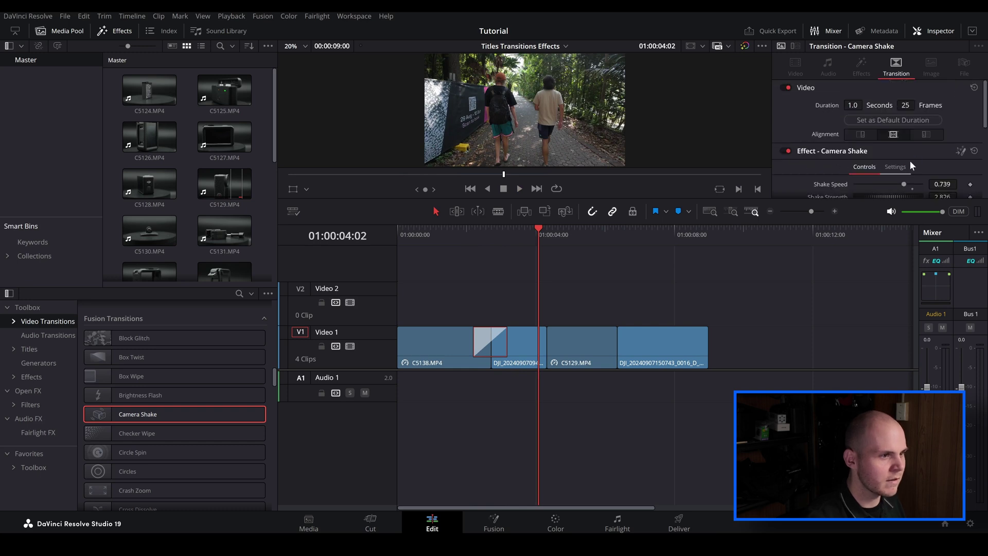
click(472, 239)
click(481, 237)
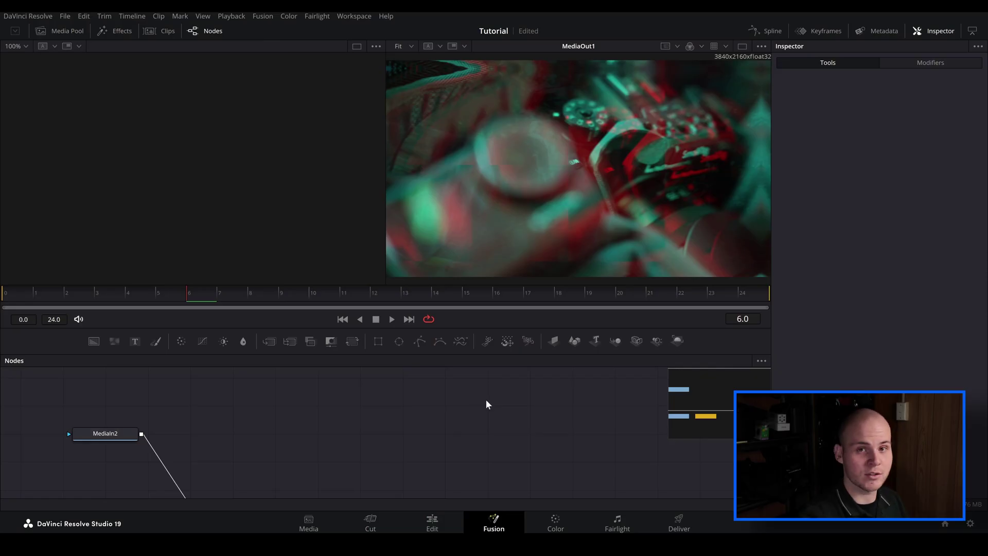
- Move the CameraShake node up and right, then expand the group to reveal its nodes
scroll(309, 430, down, 2)
click(220, 452)
drag(220, 451, 459, 372)
click(273, 419)
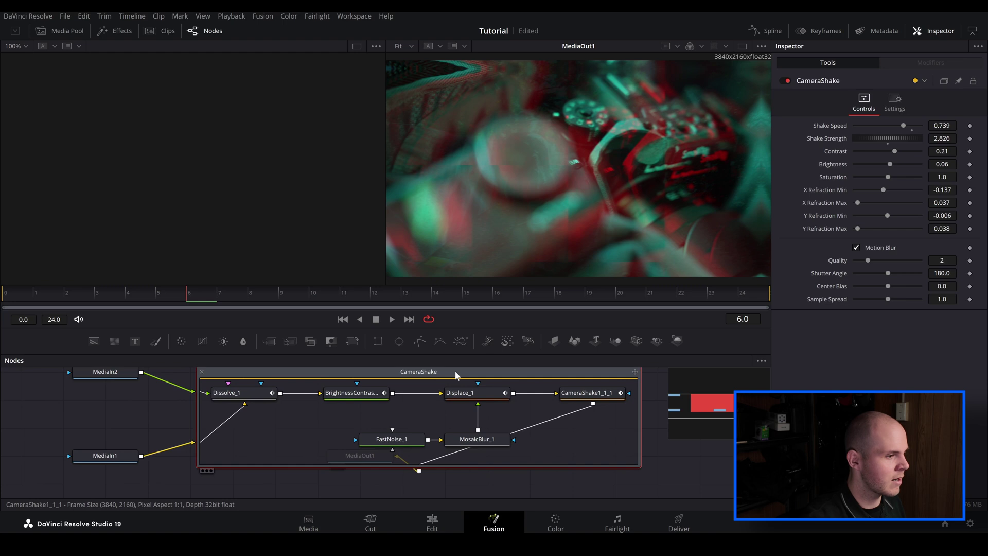
- Inspect Dissolve_1, Displace_1's modifiers, CameraShake1_1_1 and MosaicBlur_1, then return to Edit
click(229, 393)
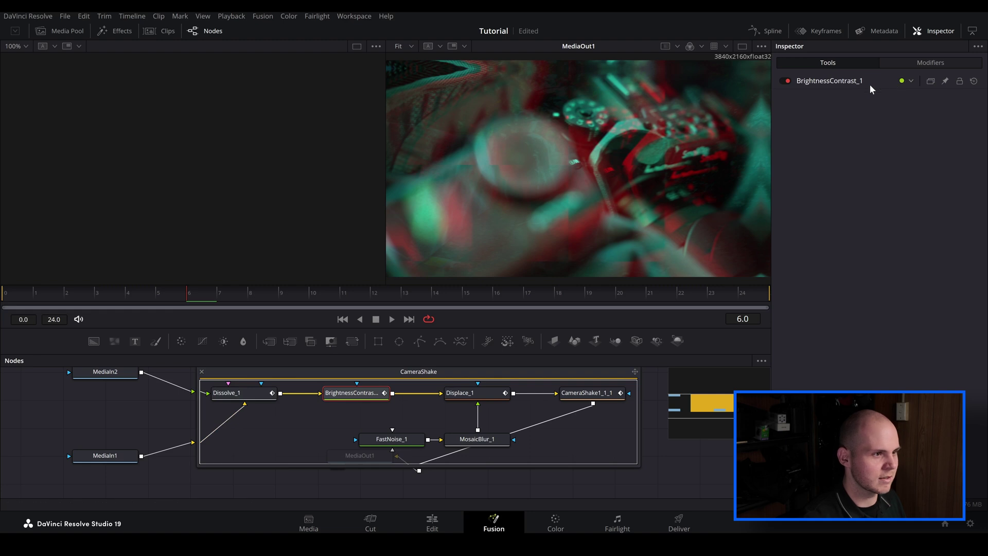
click(466, 393)
click(933, 64)
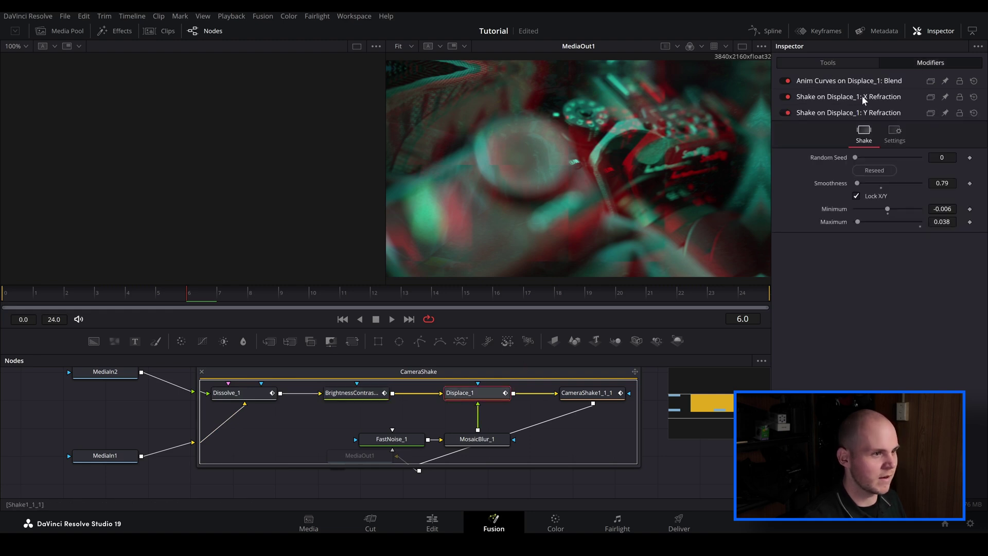
click(591, 393)
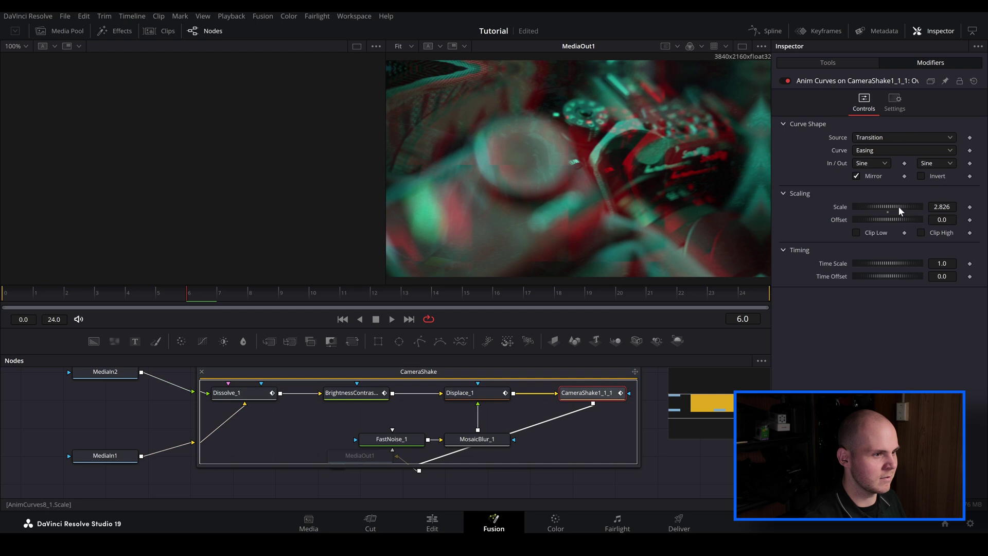
click(501, 440)
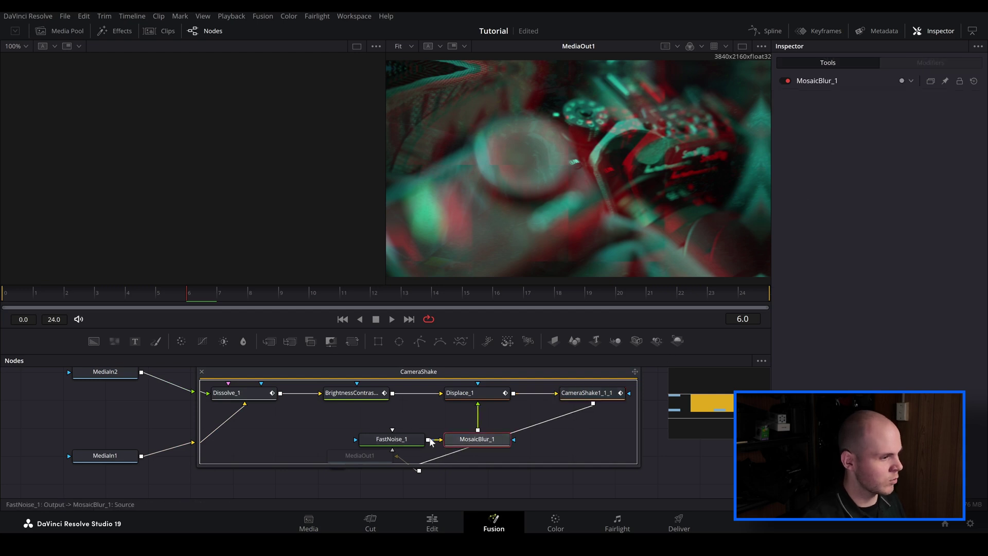
scroll(435, 439, down, 2)
click(431, 438)
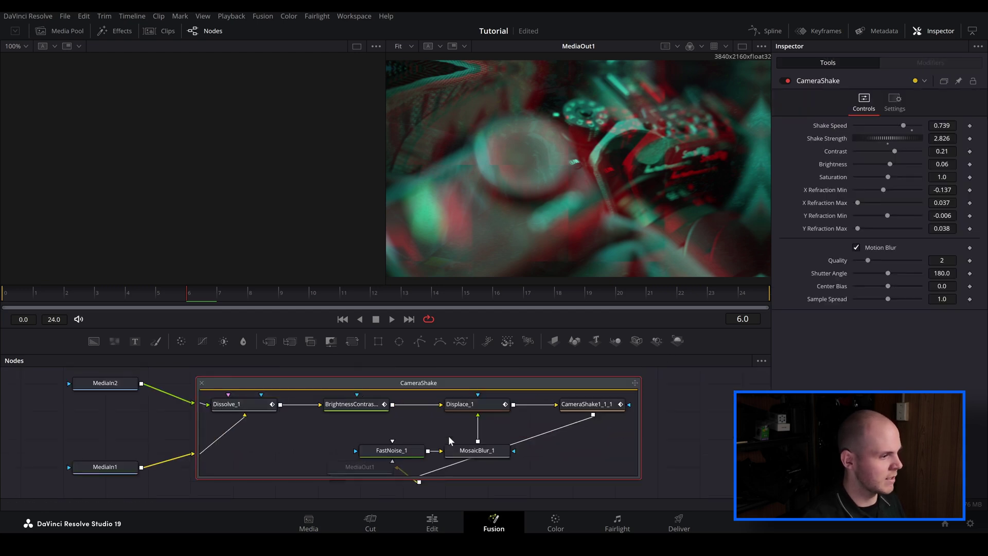
click(433, 523)
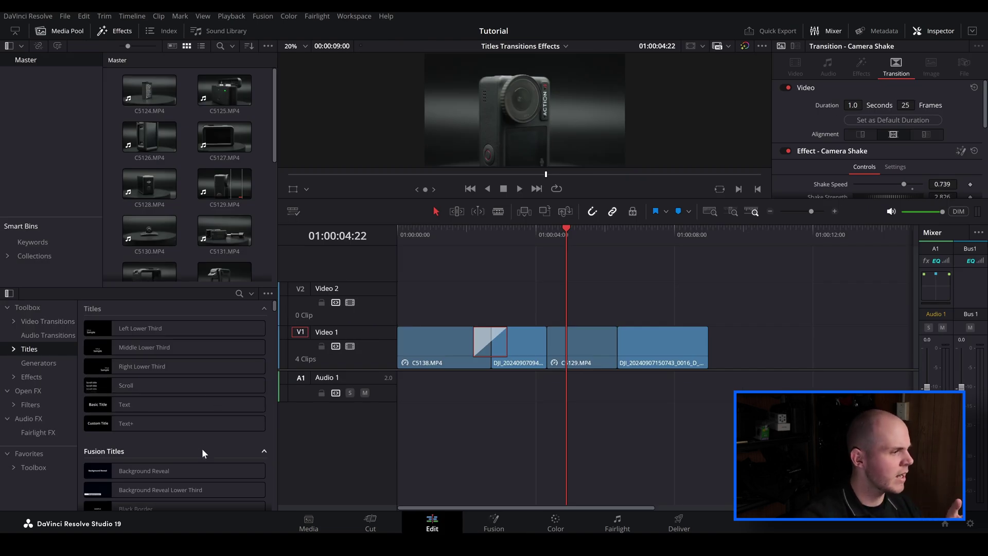
- Put the Elegant Shadow title on V2 after the last V1 clip and preview it
scroll(206, 435, down, 1)
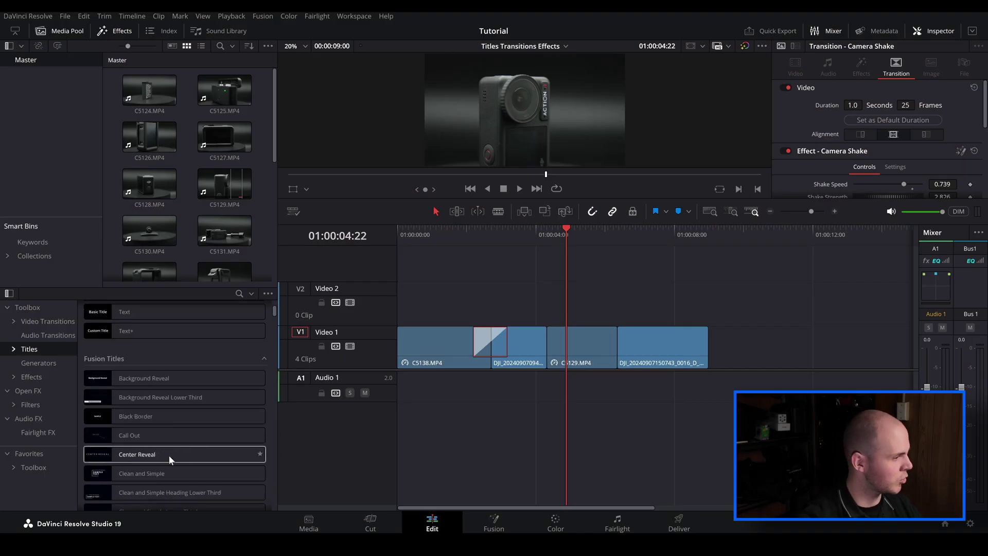
scroll(106, 440, down, 3)
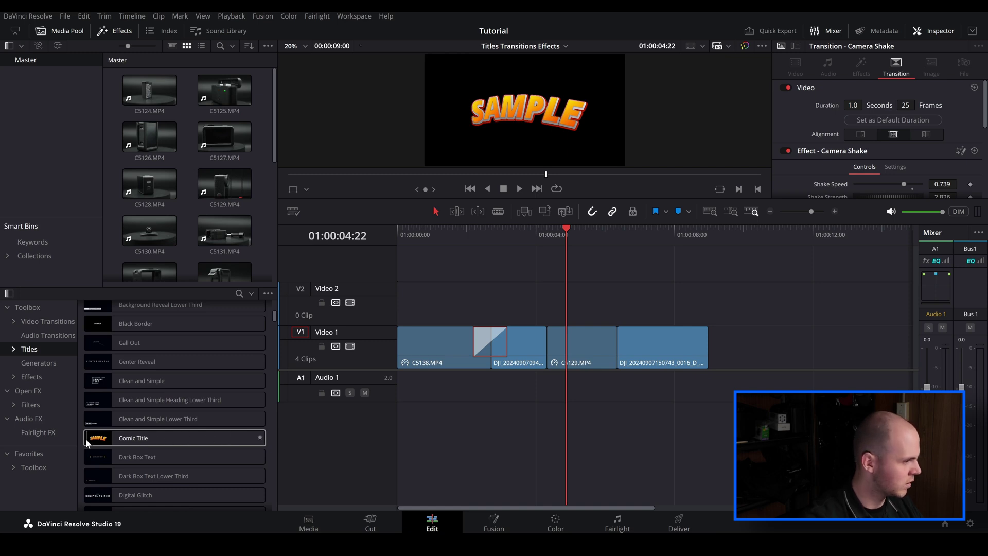
scroll(142, 423, down, 6)
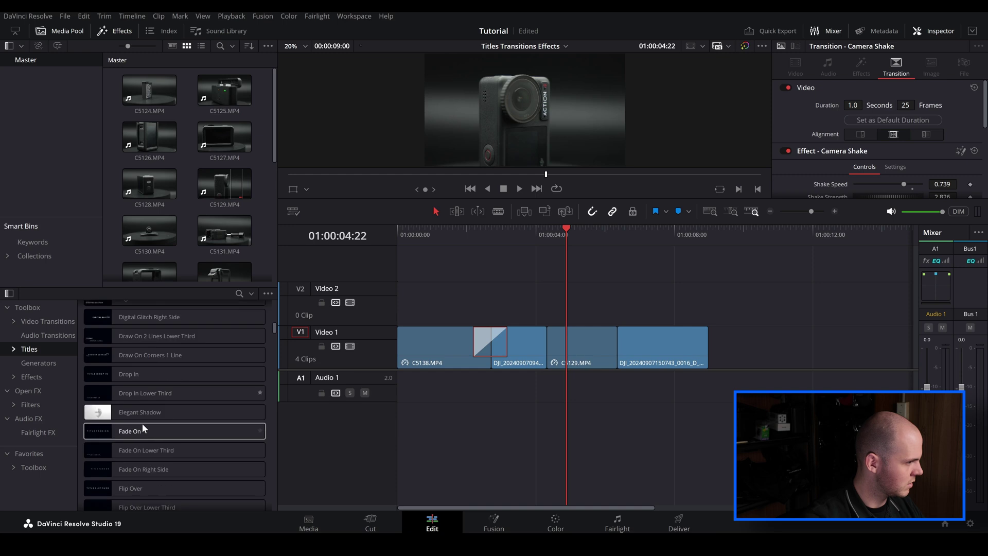
drag(139, 412, 715, 305)
click(742, 234)
key(space)
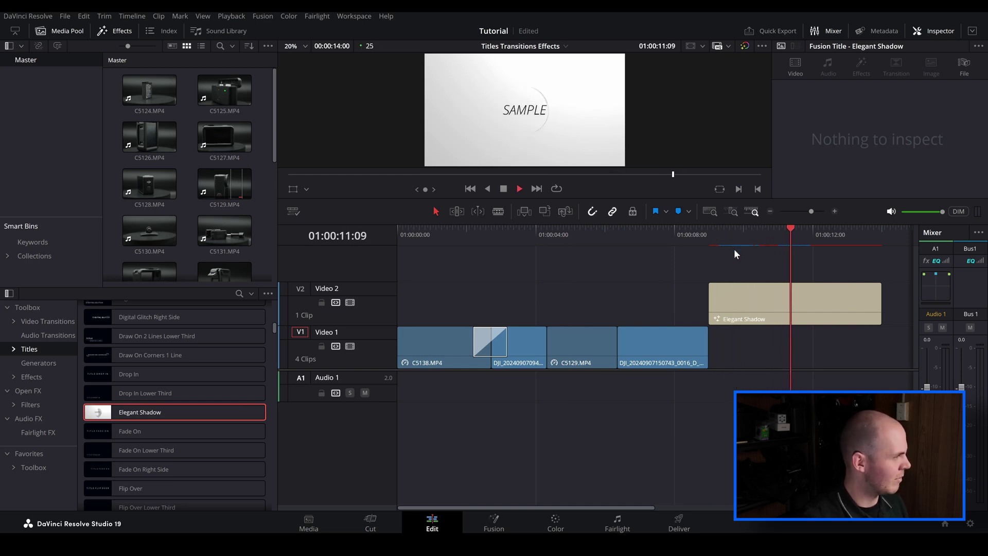
- Replace the Elegant Shadow title's SAMPLE text with 'McFilminYT' and preview the animation
click(762, 230)
click(735, 236)
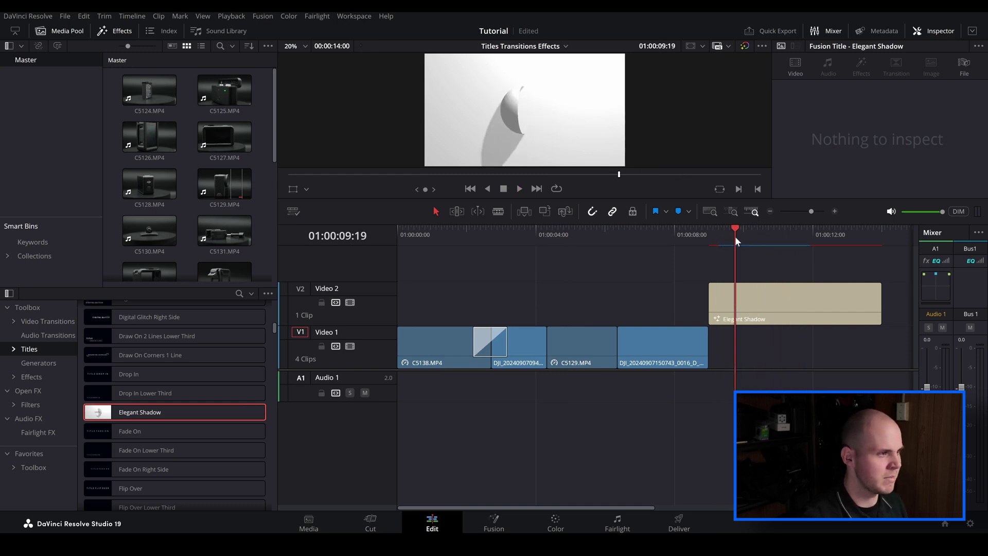
click(753, 288)
key(space)
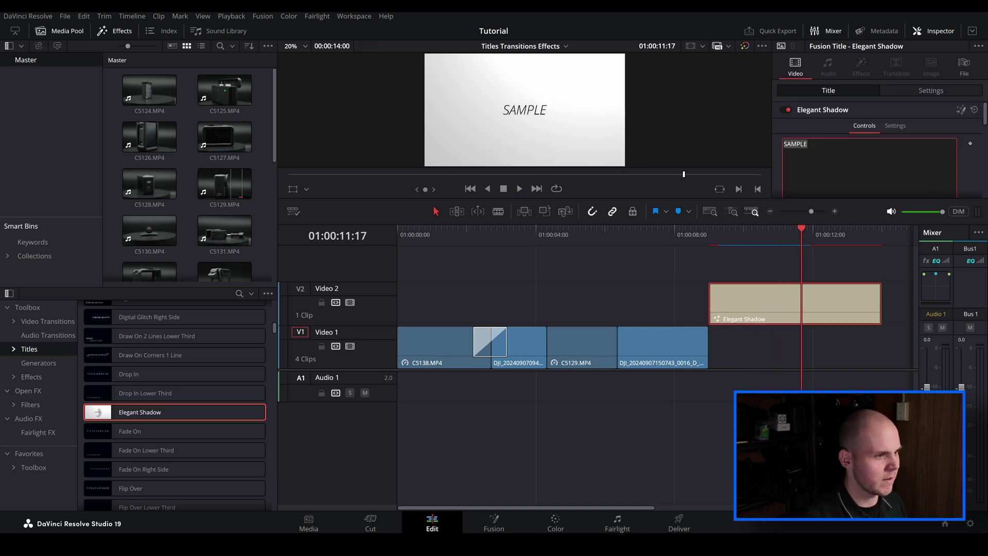
text(McFilm)
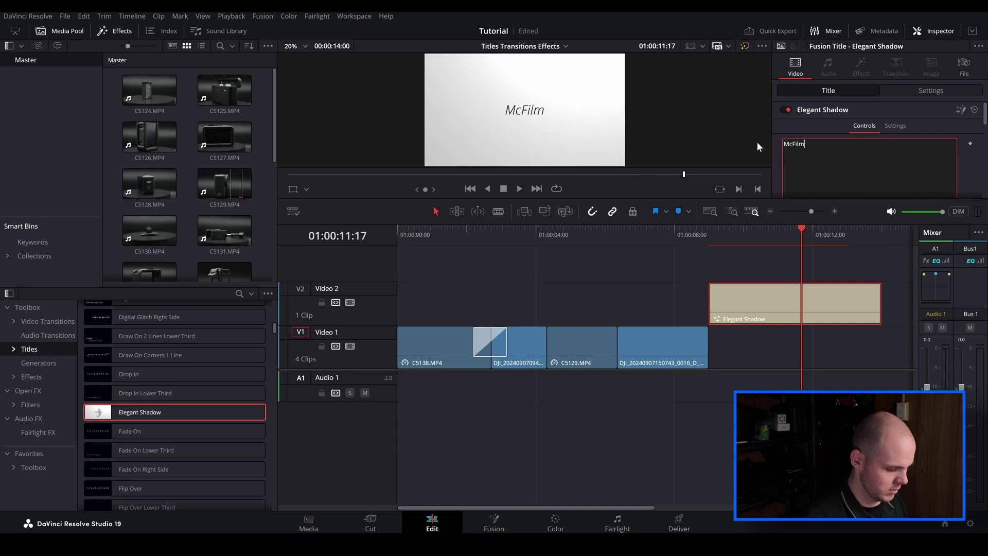
text(in)
click(756, 234)
key(space)
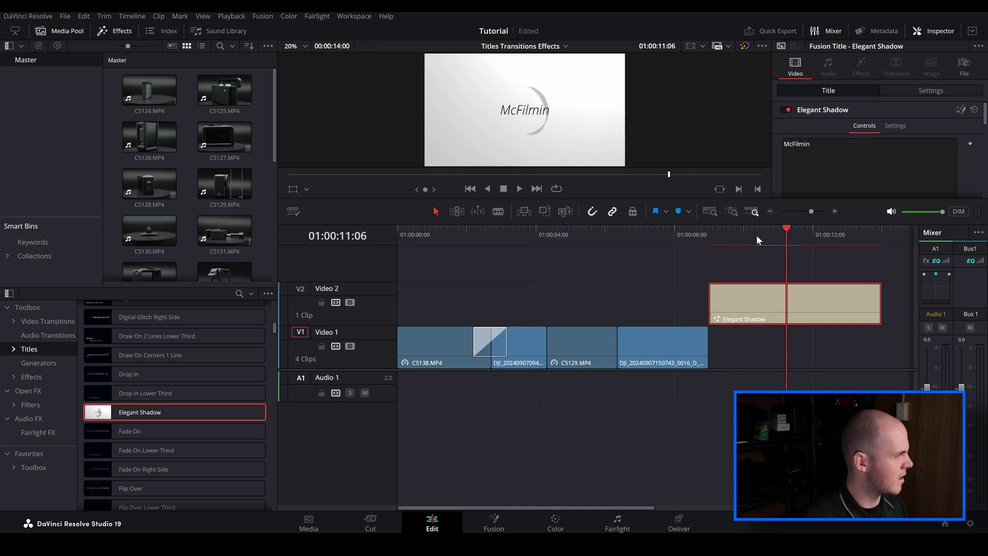
click(810, 144)
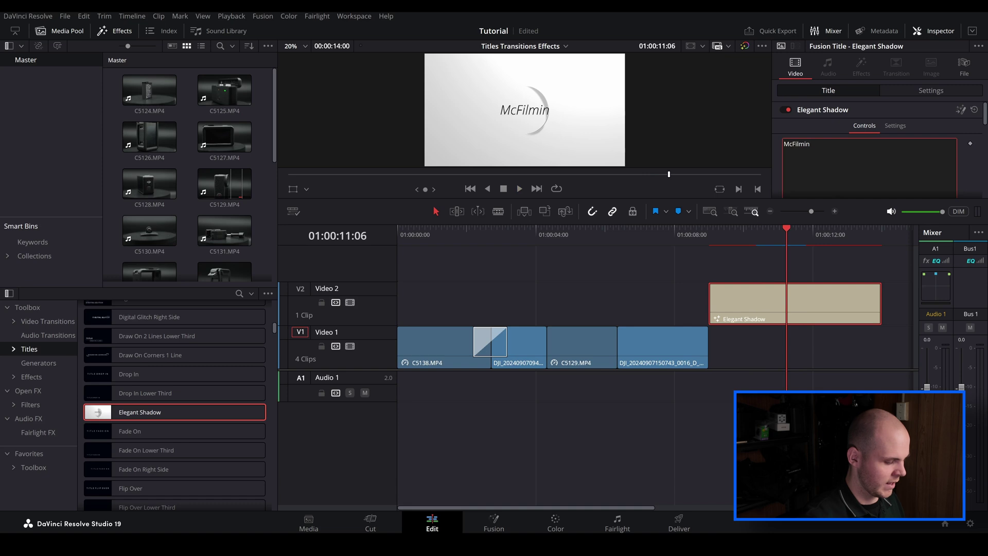
text(YT)
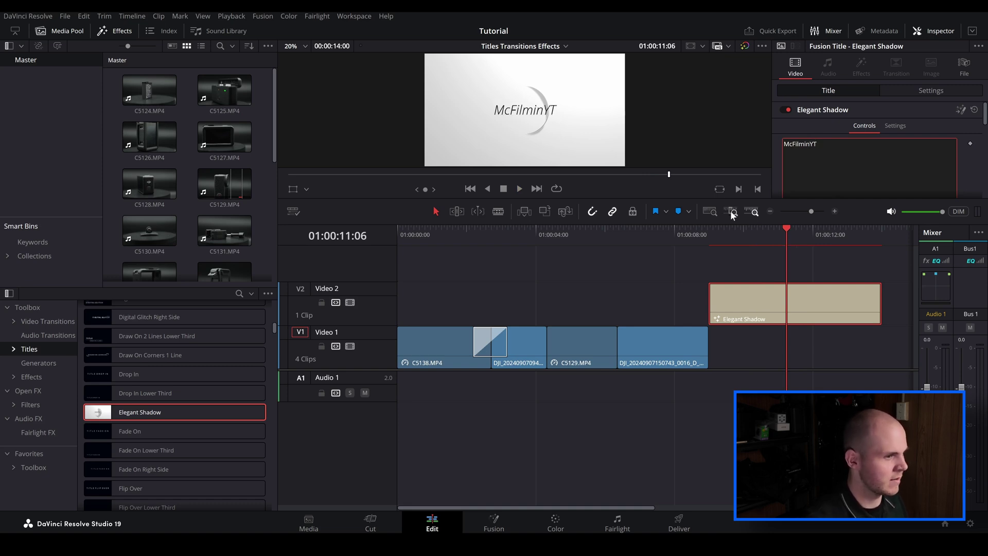
- Set Sphere Size 1.772, Animation Speed 5.326 and Light Intensity 0.197, then preview the title
scroll(795, 162, down, 10)
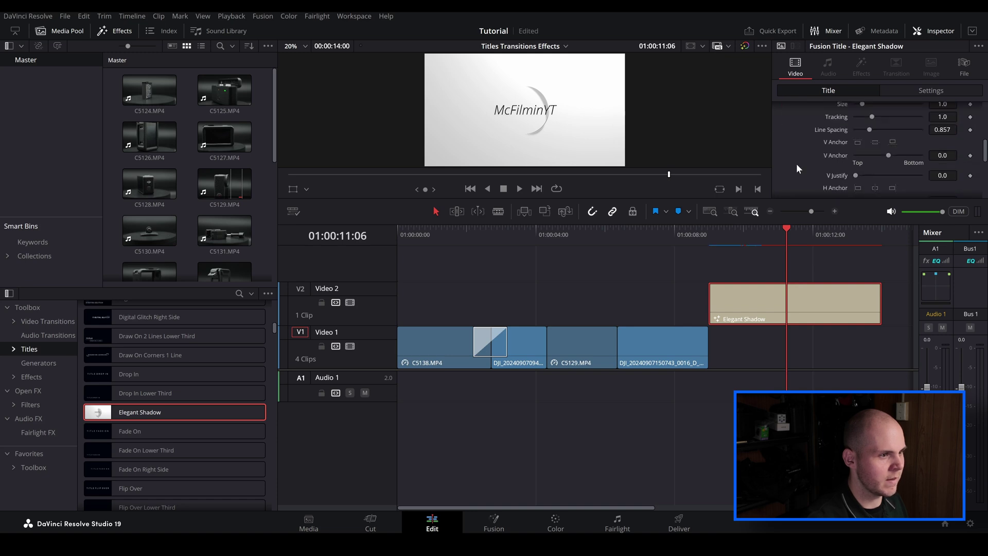
scroll(798, 155, up, 2)
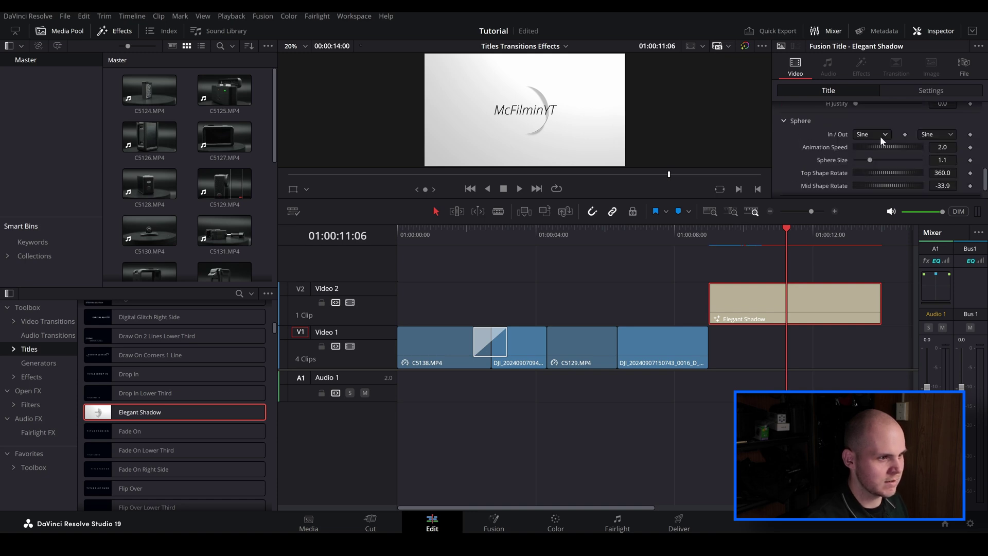
drag(869, 159, 869, 184)
key(space)
click(728, 238)
scroll(883, 179, down, 2)
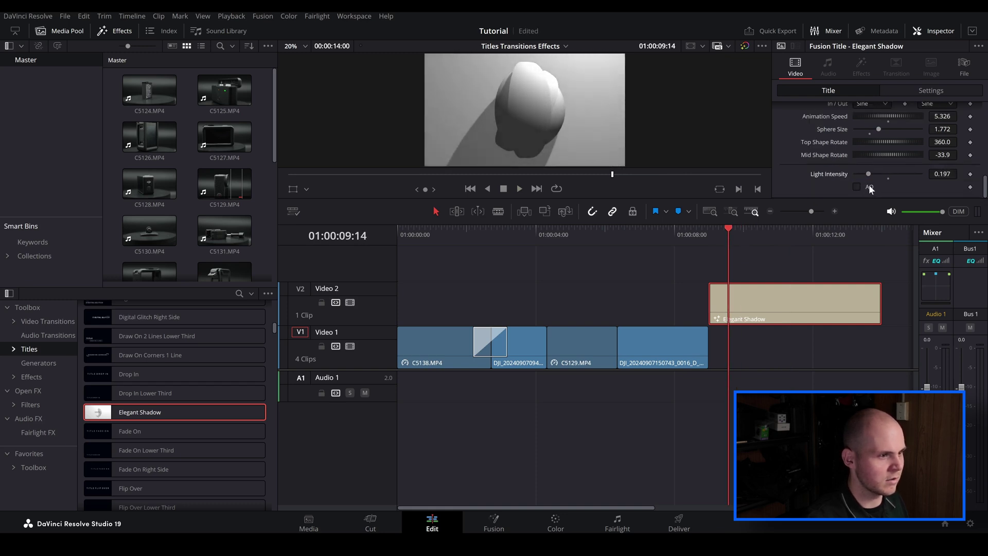
mouse_move(725, 242)
mouse_down()
mouse_move(740, 235)
mouse_move(726, 239)
mouse_up()
click(765, 236)
click(740, 241)
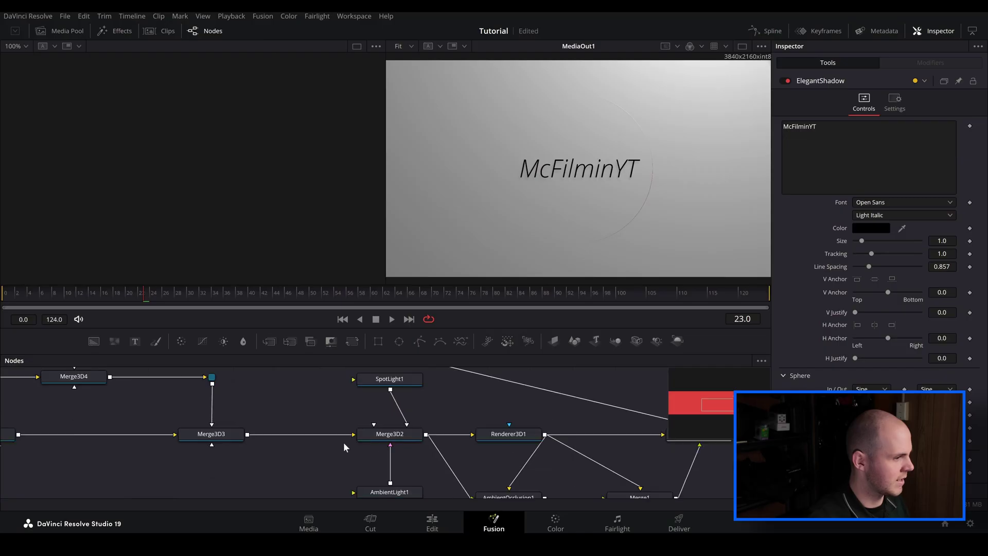
- Rewire Merge1's input and connect SpotLight1 into Merge3D2 in the title's node graph
scroll(344, 443, down, 3)
drag(641, 395, 646, 459)
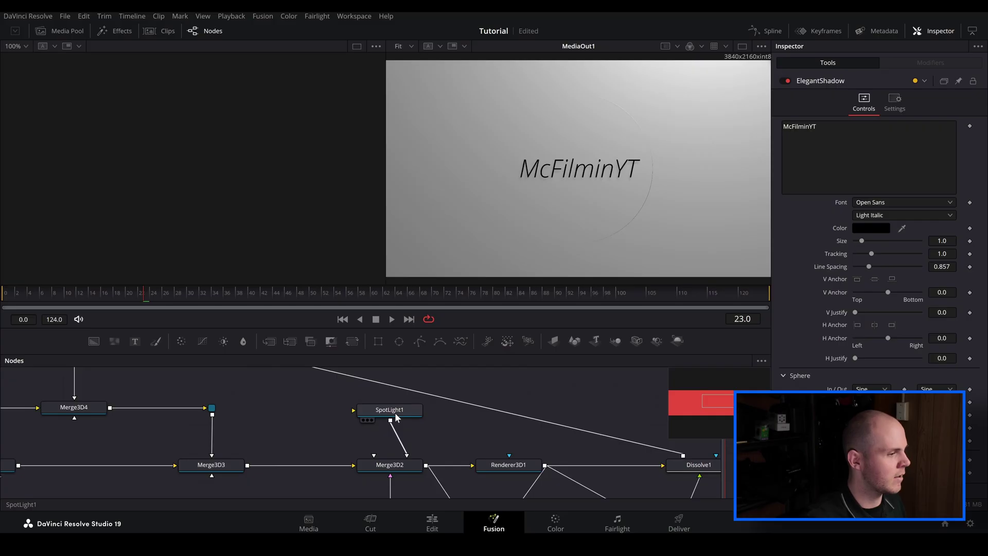
drag(390, 420, 398, 463)
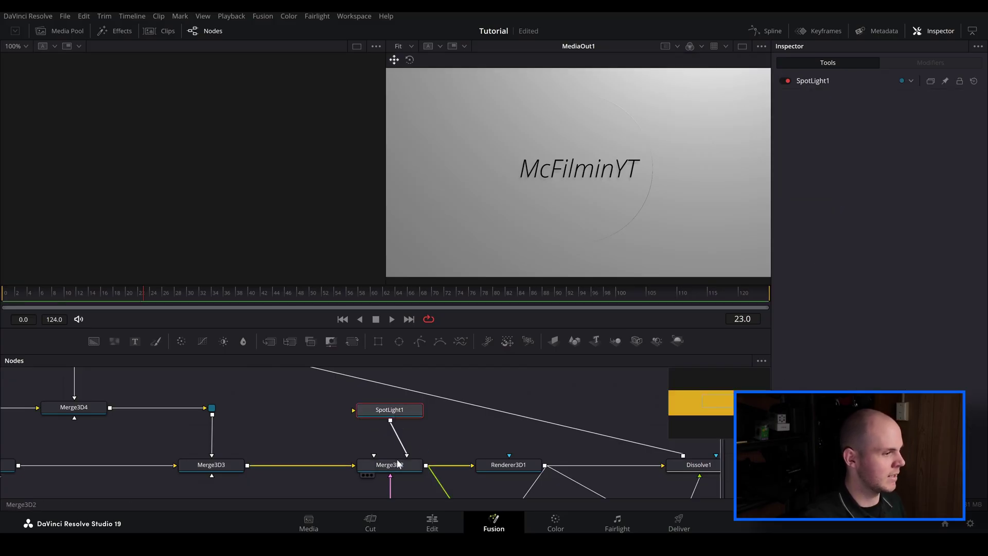
- Select Merge3D2 to view its settings and move the Merge3D3 node further right
click(398, 463)
scroll(483, 443, down, 2)
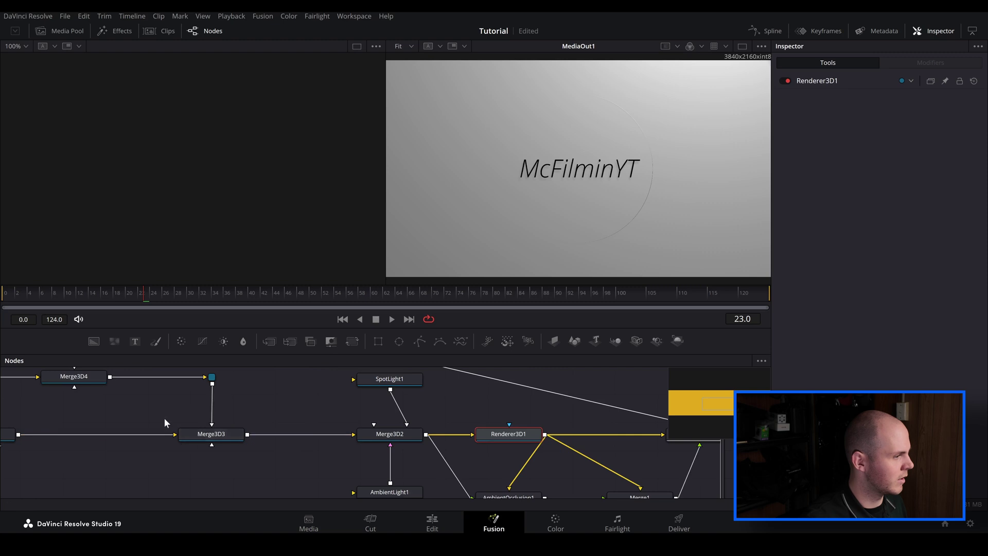
drag(194, 438, 251, 441)
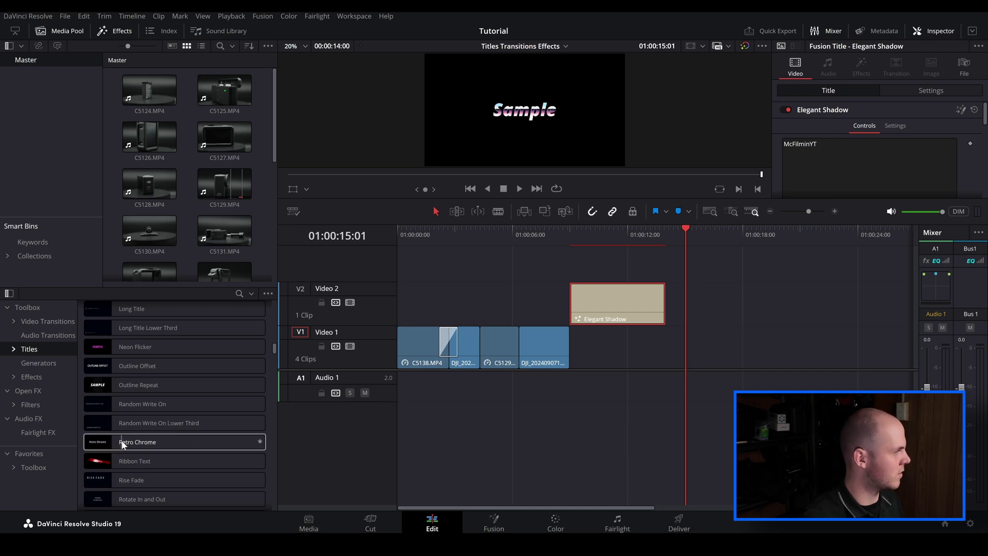
- Drag Retro Chrome onto V2 right after the Elegant Shadow title
drag(124, 443, 694, 289)
- Place the Outline Repeat title on Video 2 after Retro Chrome at 01:00:15:24 and play it
click(703, 233)
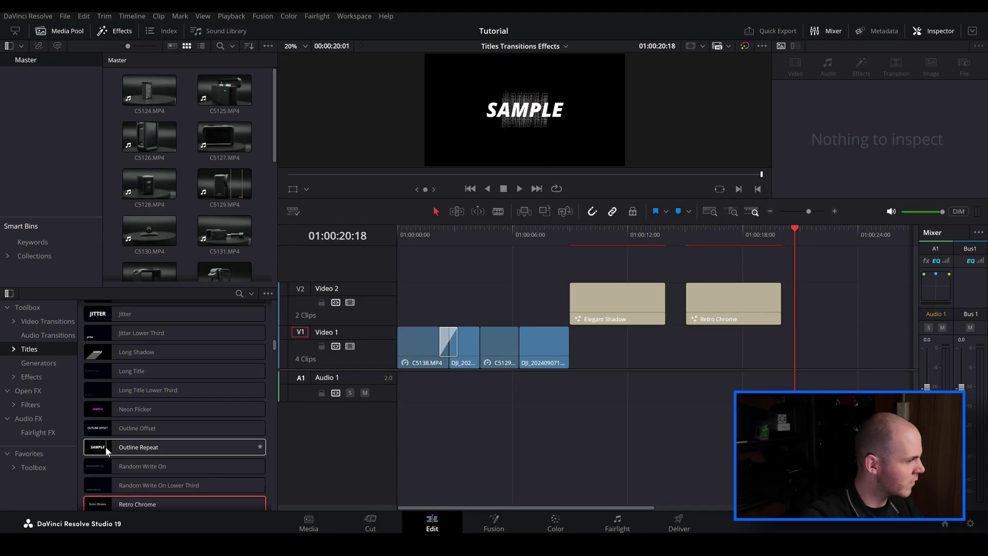
drag(105, 446, 798, 305)
click(810, 238)
key(space)
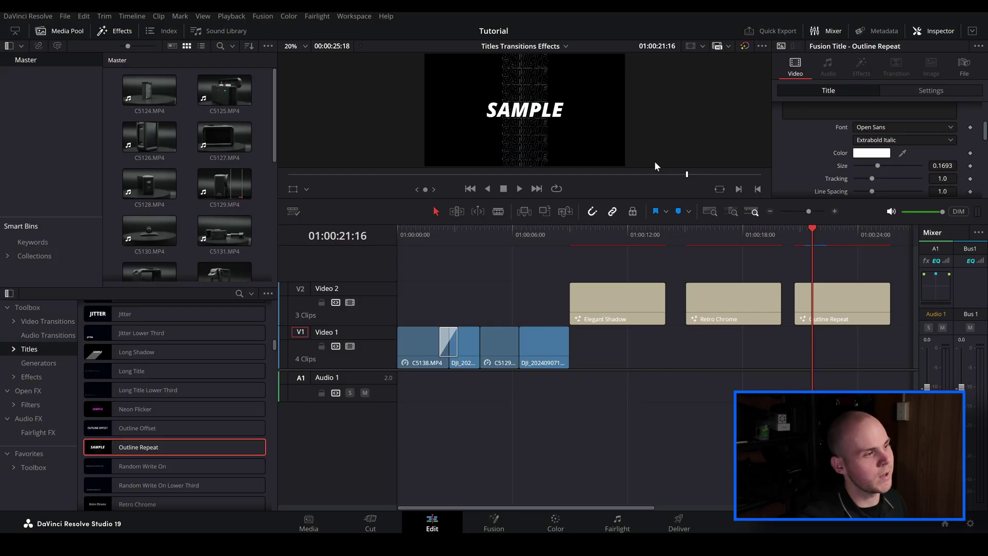
- Raise the SAMPLE text Size to 0.252 and adjust Hight Separation and Horiz Copies to fill the frame
drag(879, 165, 888, 166)
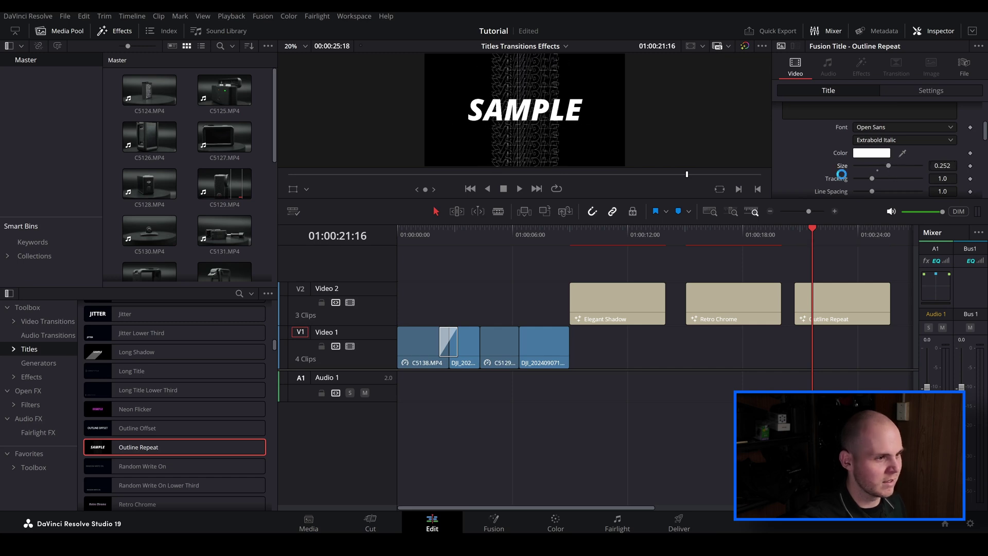
scroll(844, 178, down, 5)
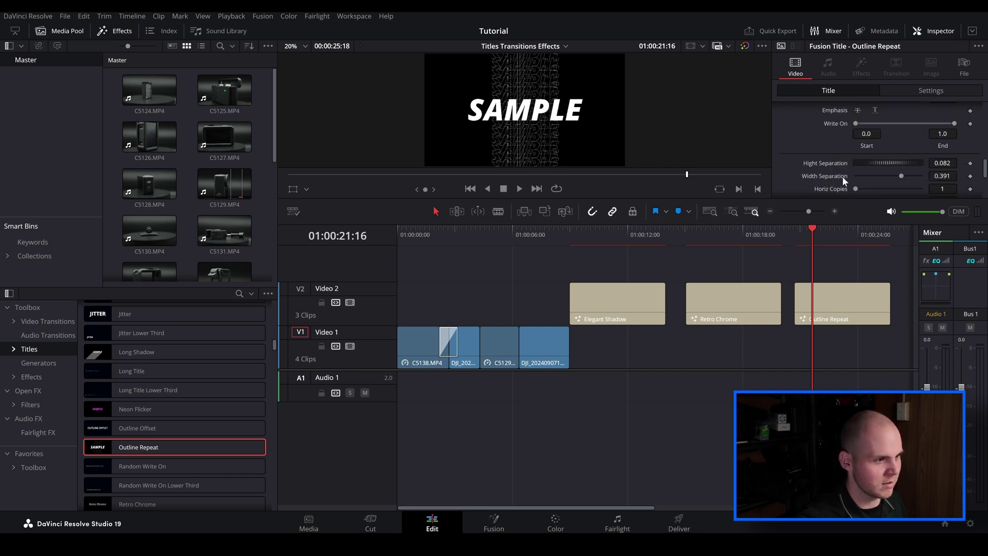
drag(869, 161, 901, 180)
mouse_move(856, 189)
mouse_down()
mouse_move(881, 190)
mouse_move(867, 191)
mouse_up()
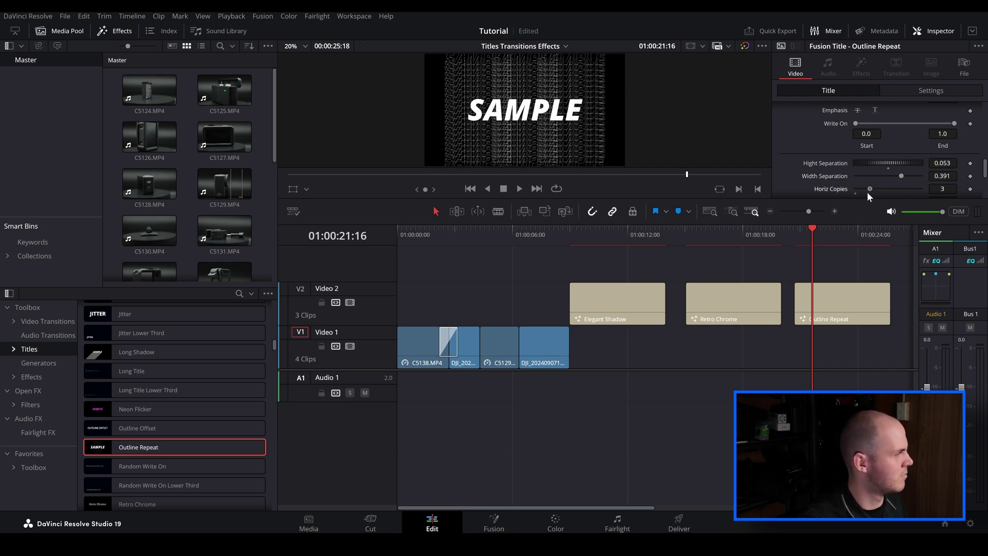
scroll(857, 184, down, 2)
scroll(820, 174, down, 2)
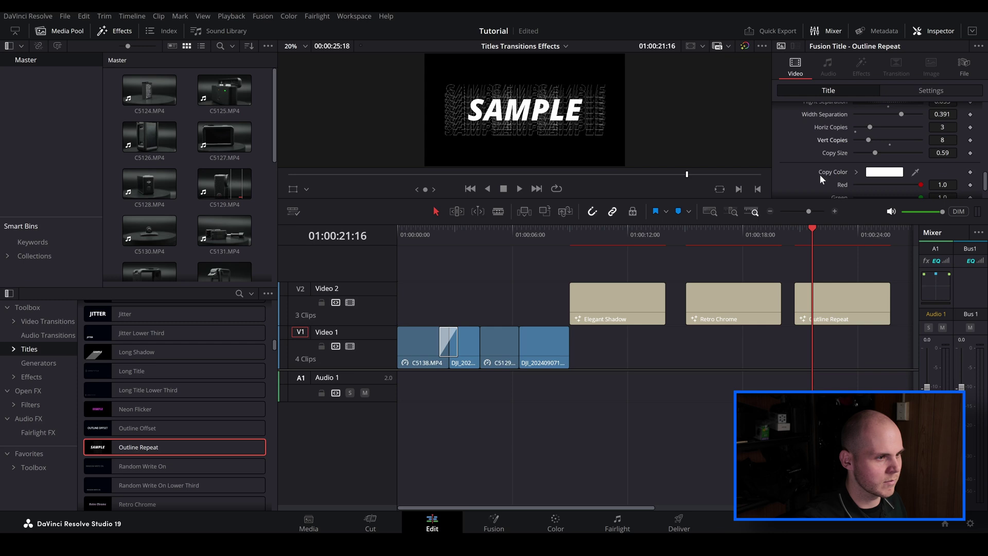
scroll(823, 182, down, 2)
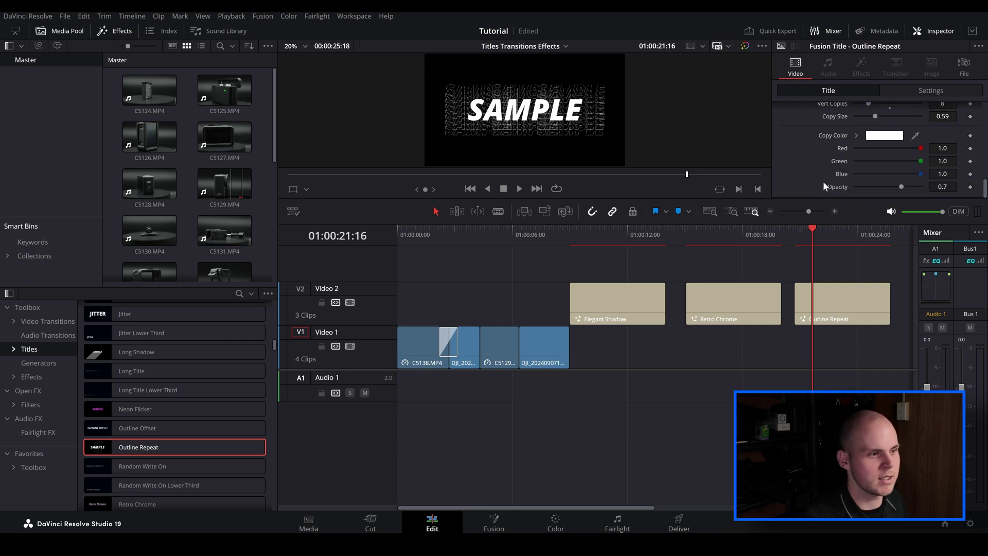
click(824, 230)
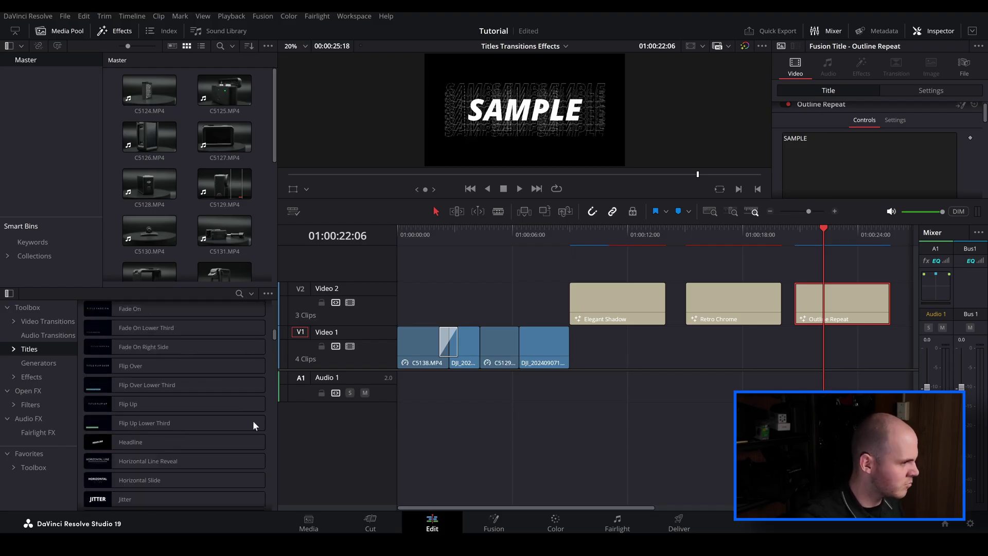
- Add the Comic Speed Lines generator from Fusion Generators to the timeline after the Video 1 clips
scroll(255, 422, up, 3)
scroll(230, 442, up, 2)
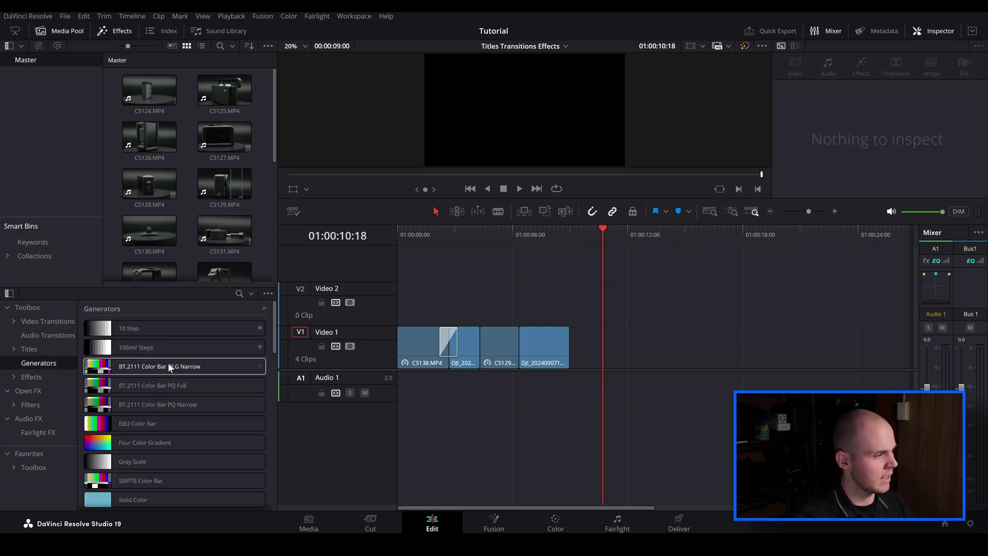
scroll(171, 382, down, 5)
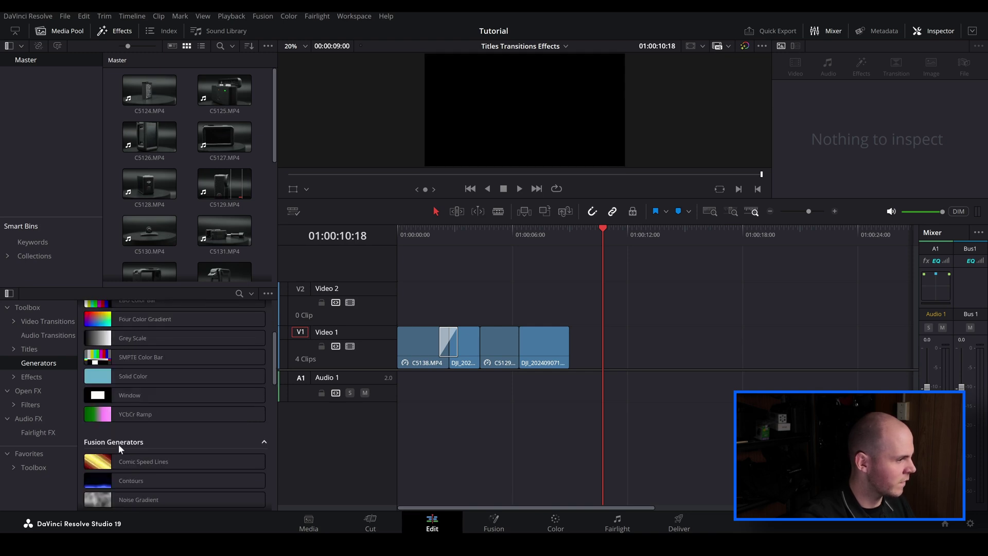
scroll(220, 412, down, 1)
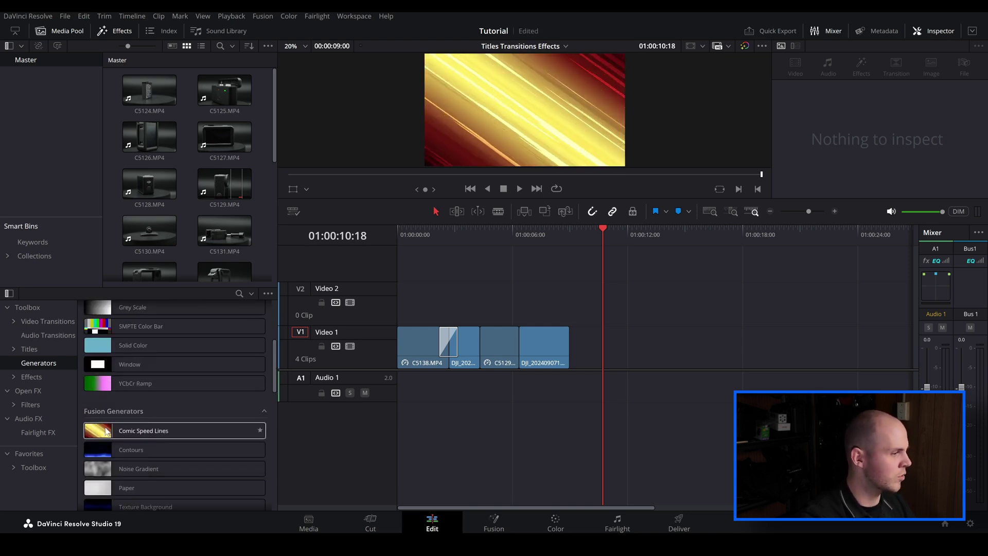
drag(147, 430, 607, 345)
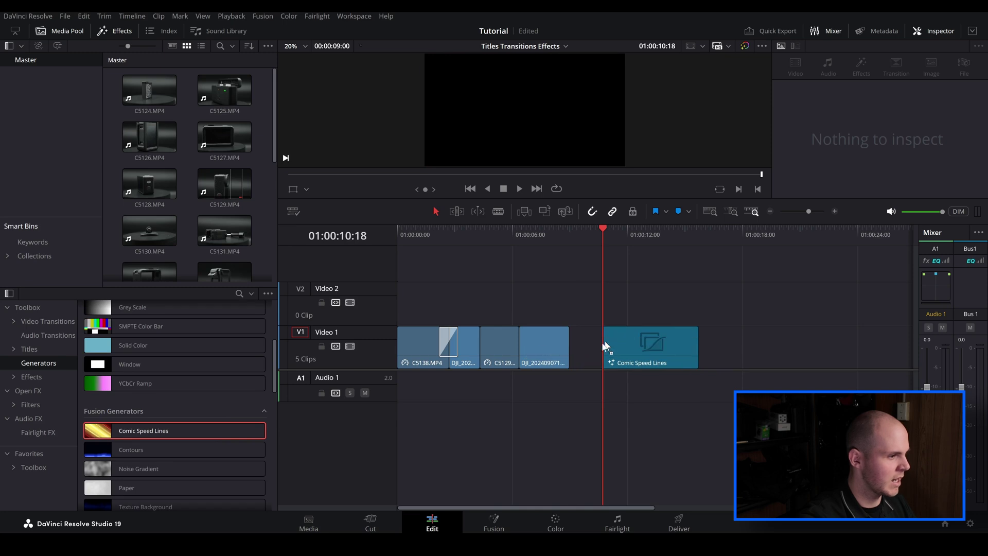
- Set Comic Speed Lines Texture 6.38, Line Separation 15.43, Line Stretch 0.3071 and Angle 88.7
click(637, 235)
key(space)
click(641, 341)
scroll(851, 156, up, 1)
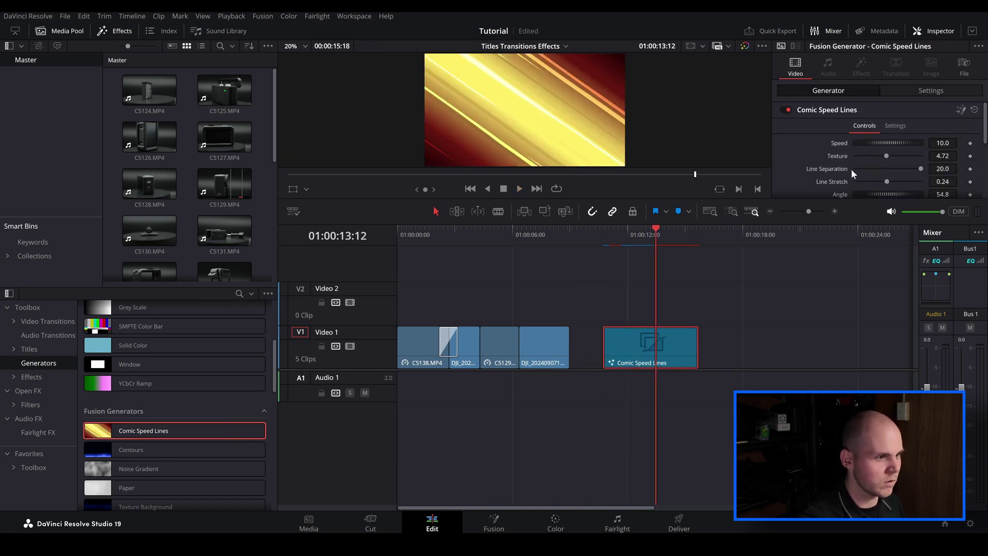
mouse_move(888, 156)
mouse_down()
mouse_move(903, 159)
mouse_move(894, 184)
mouse_move(892, 162)
mouse_up()
click(902, 170)
scroll(892, 175, down, 1)
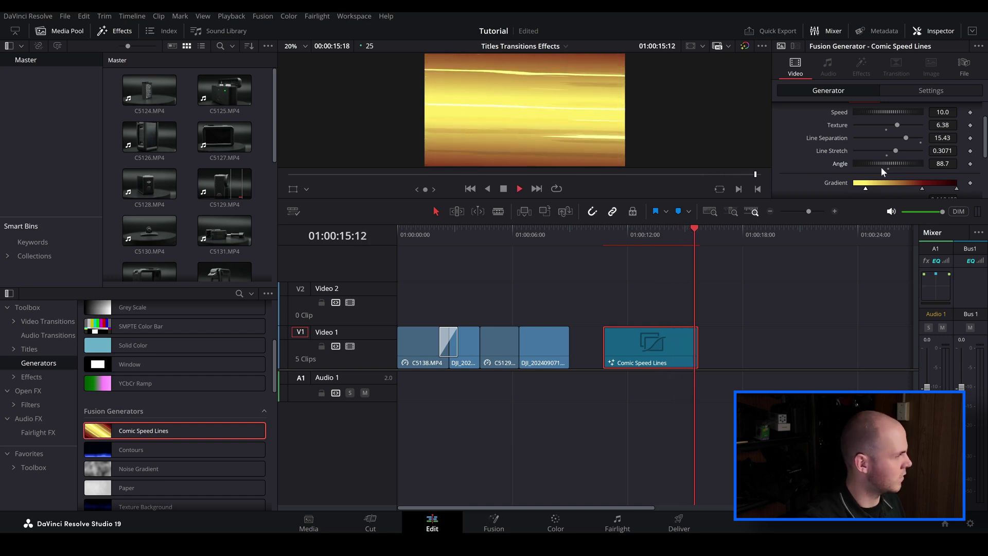
- Move Comic Speed Lines onto Video 2 above the clips and preview it
drag(628, 342, 498, 298)
click(505, 266)
click(496, 240)
key(space)
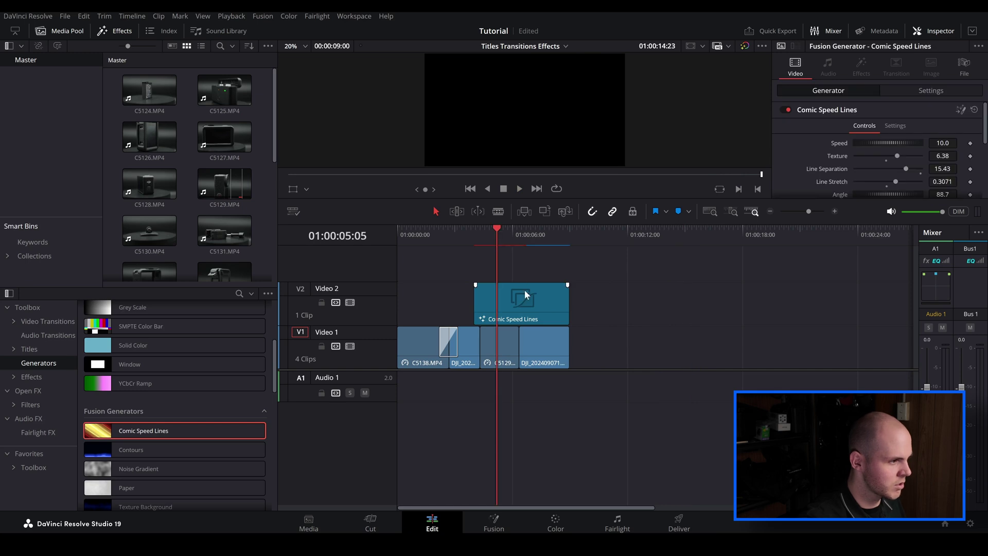
- Set the Comic Speed Lines composite mode to Add and compare other blend modes
click(925, 93)
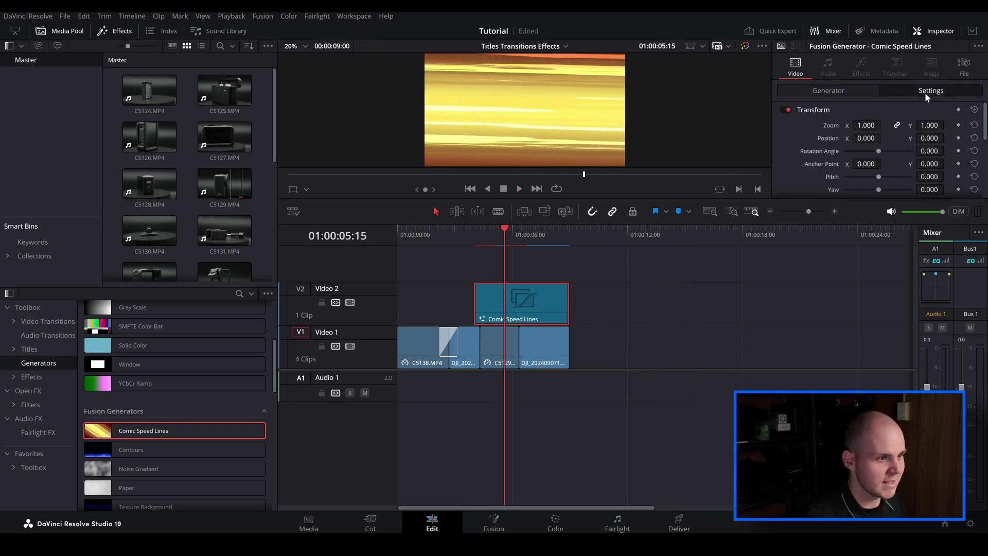
scroll(794, 144, down, 8)
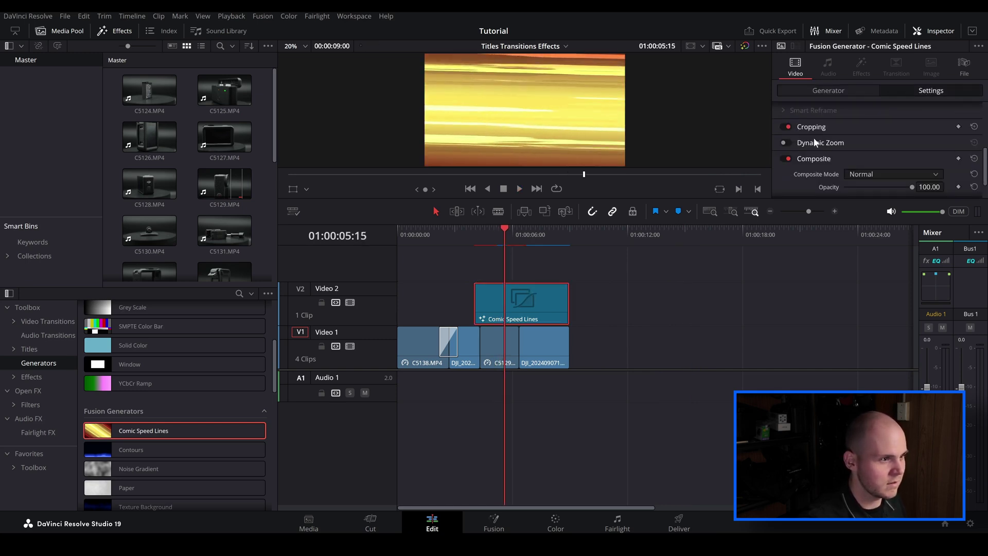
click(863, 144)
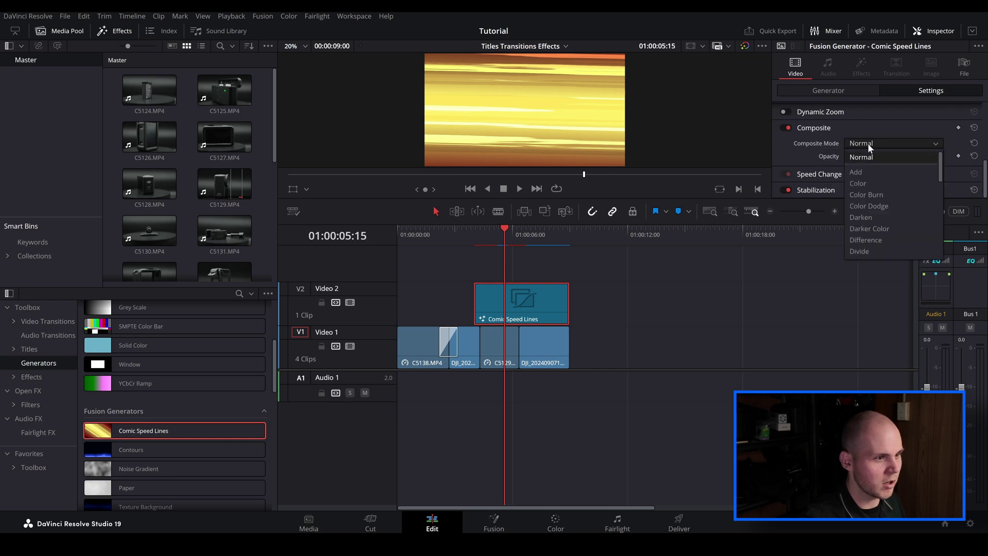
click(860, 168)
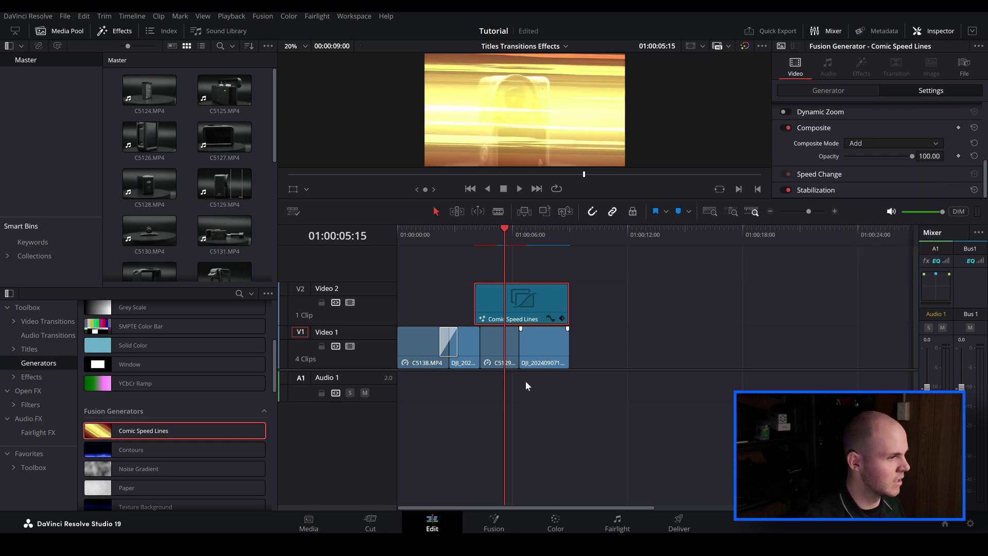
click(476, 239)
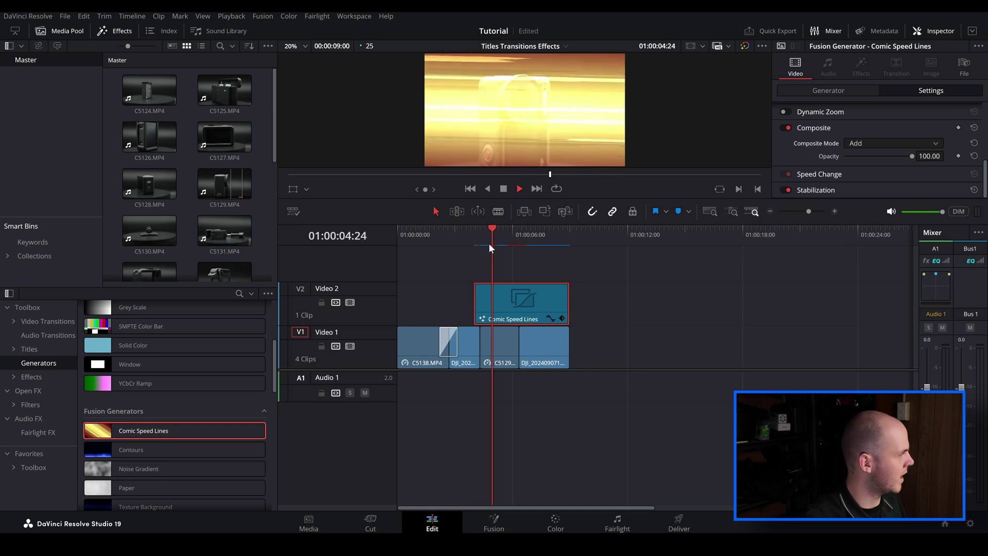
click(902, 144)
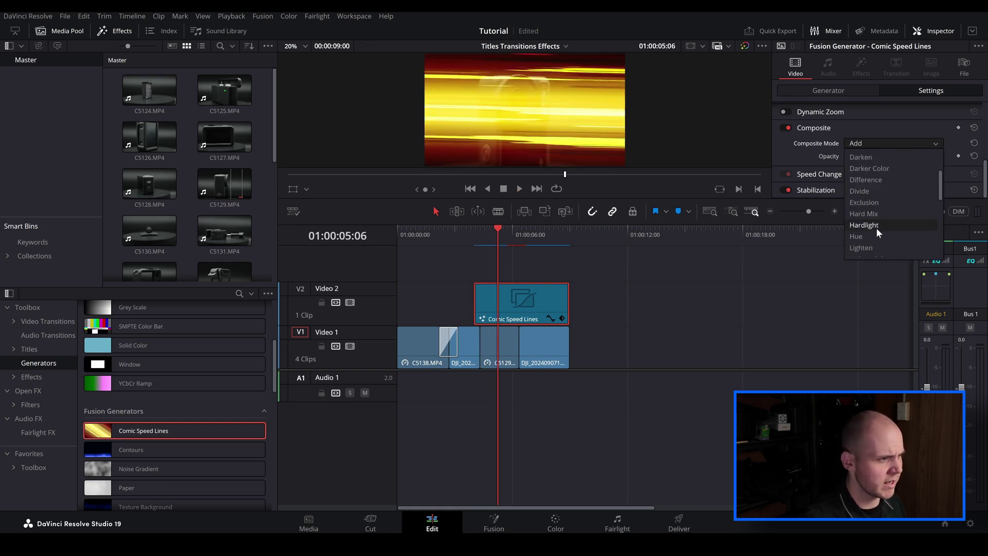
scroll(880, 224, down, 3)
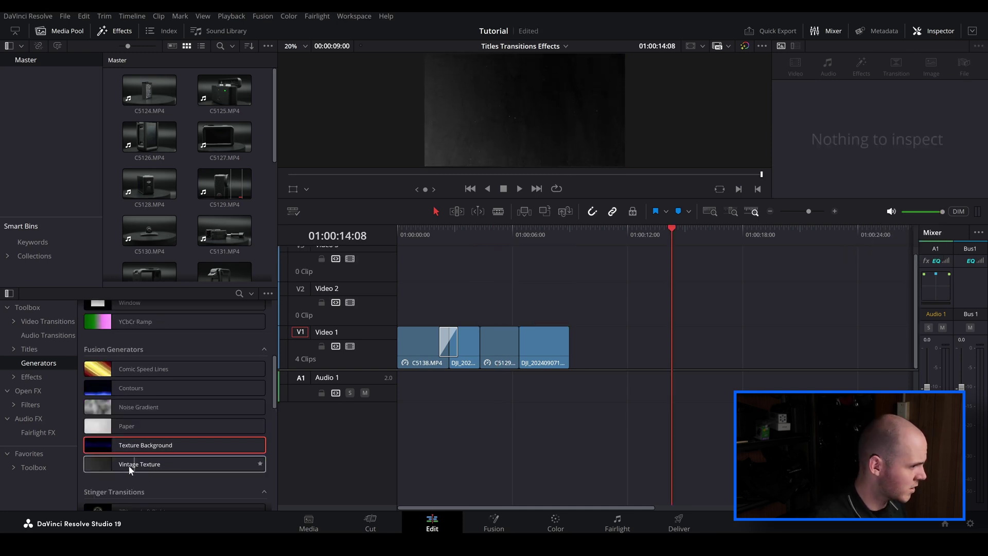
- Place a Vintage Texture generator on Video 1 after the clips and play it back
drag(128, 465, 599, 351)
click(614, 245)
key(space)
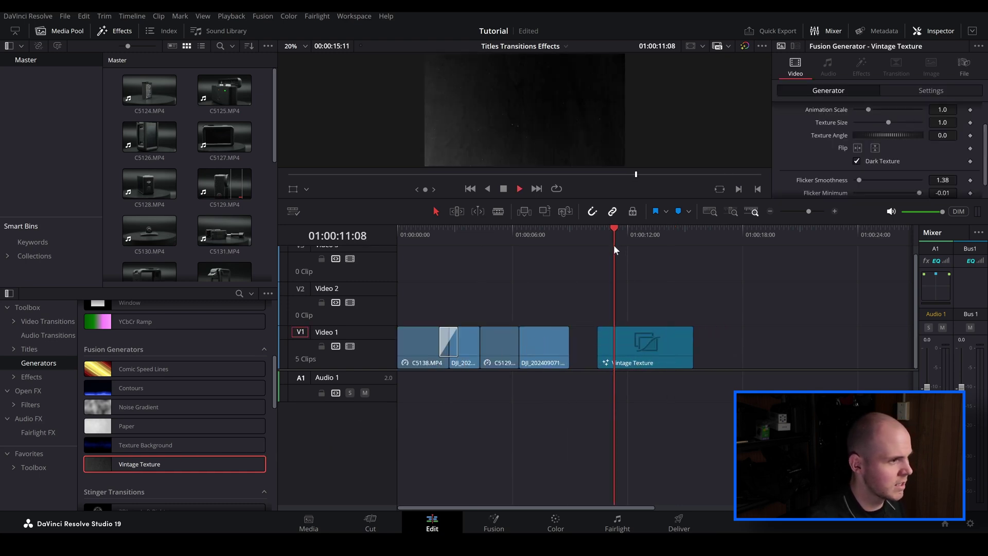
- Drop a Comic Title showing SAMPLE onto Video 2 above the Vintage Texture clip
key(space)
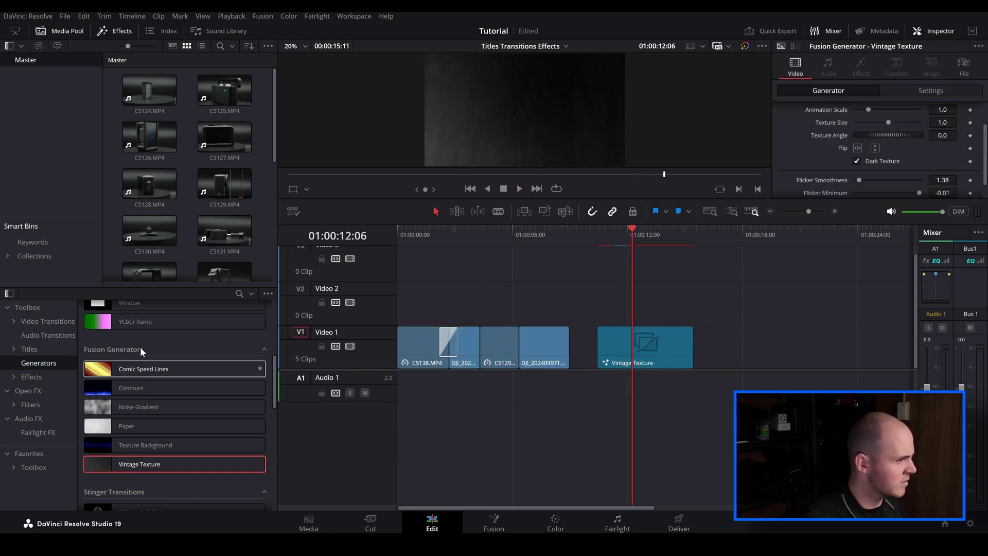
click(69, 353)
drag(133, 407, 598, 289)
click(622, 240)
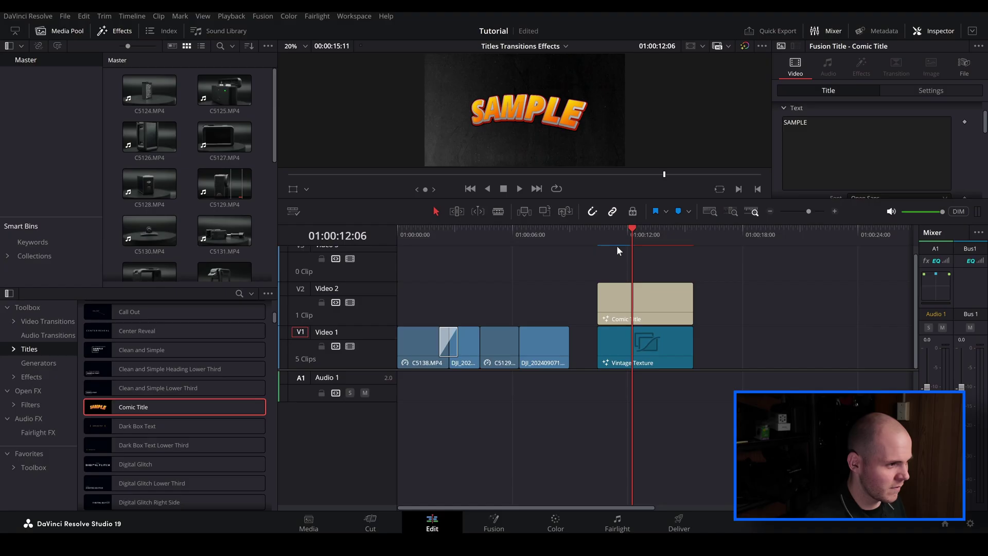
click(611, 238)
click(656, 344)
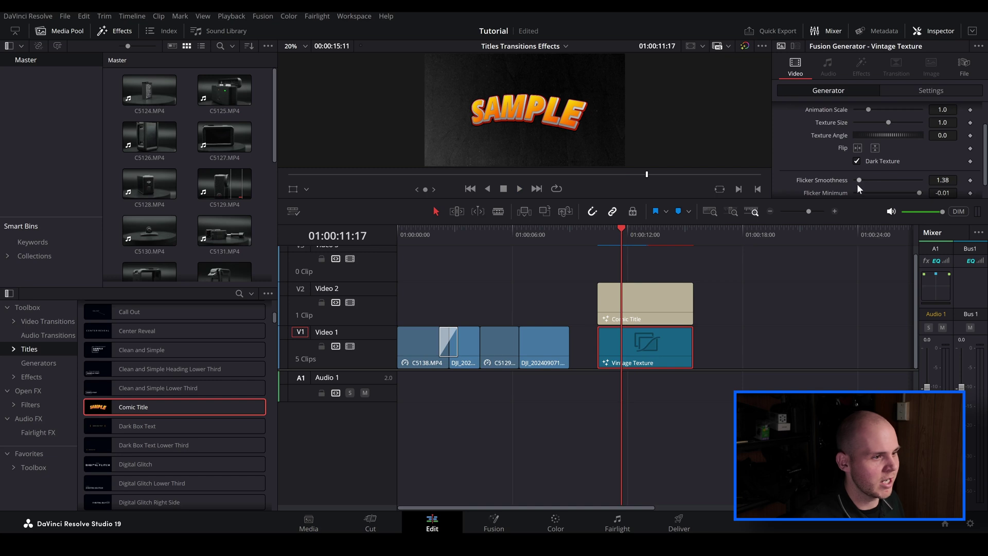
- Set Vintage Texture flicker to -0.1693–0.2402 with smoothness 0.001; move Comic Title to about 01:00:18
drag(859, 180, 862, 185)
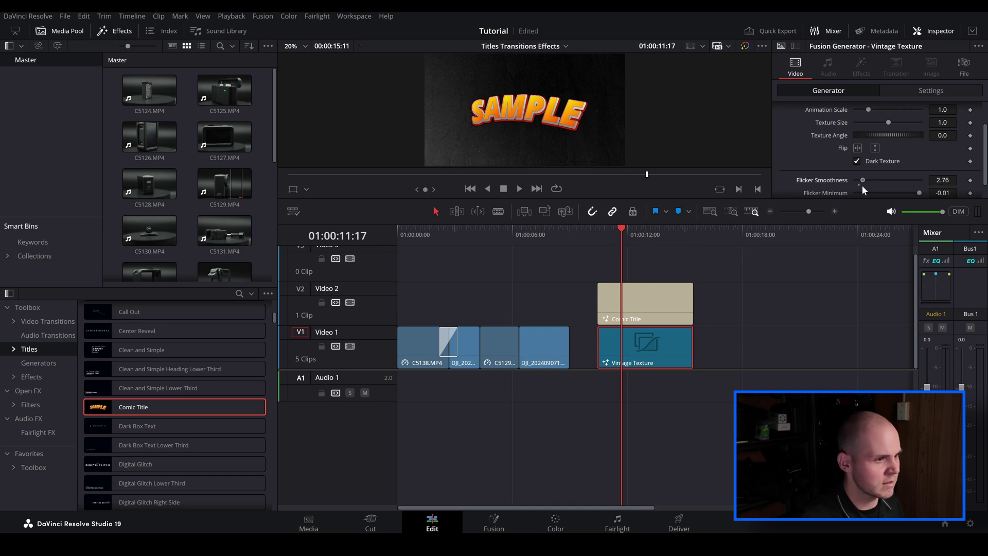
drag(921, 196, 886, 187)
scroll(861, 186, down, 1)
key(space)
key(space)
scroll(841, 144, up, 2)
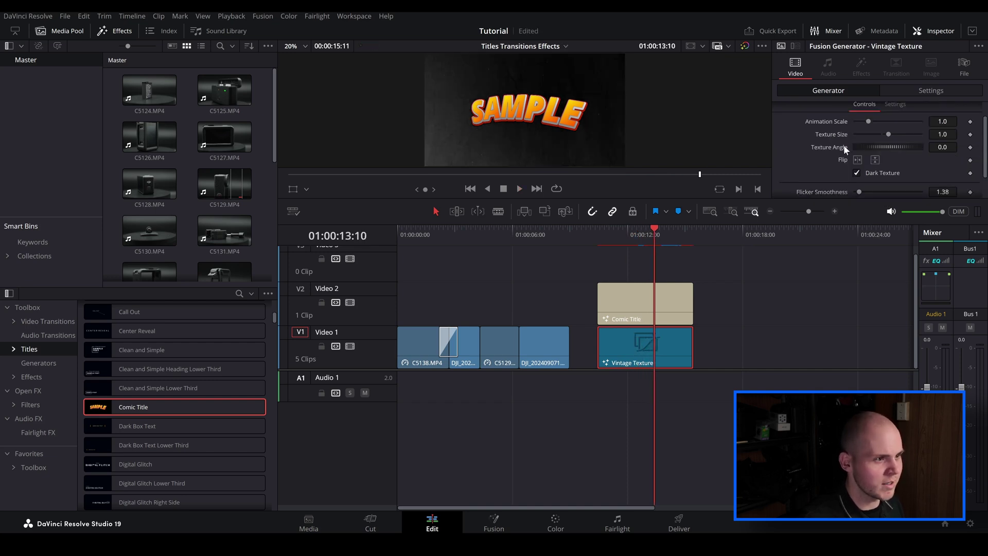
key(space)
mouse_move(888, 133)
mouse_down()
mouse_move(897, 133)
mouse_move(873, 137)
mouse_up()
scroll(873, 137, down, 2)
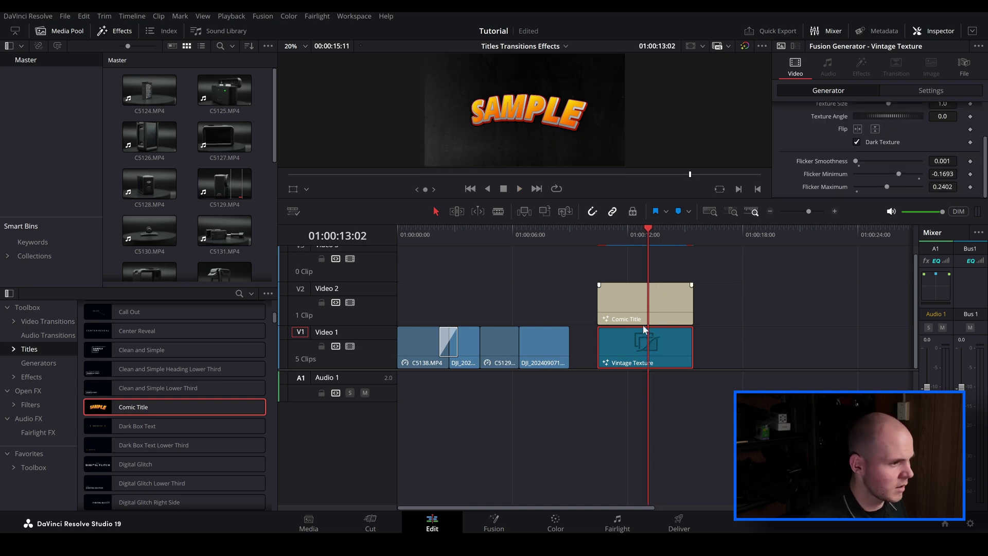
click(626, 303)
drag(626, 304, 783, 304)
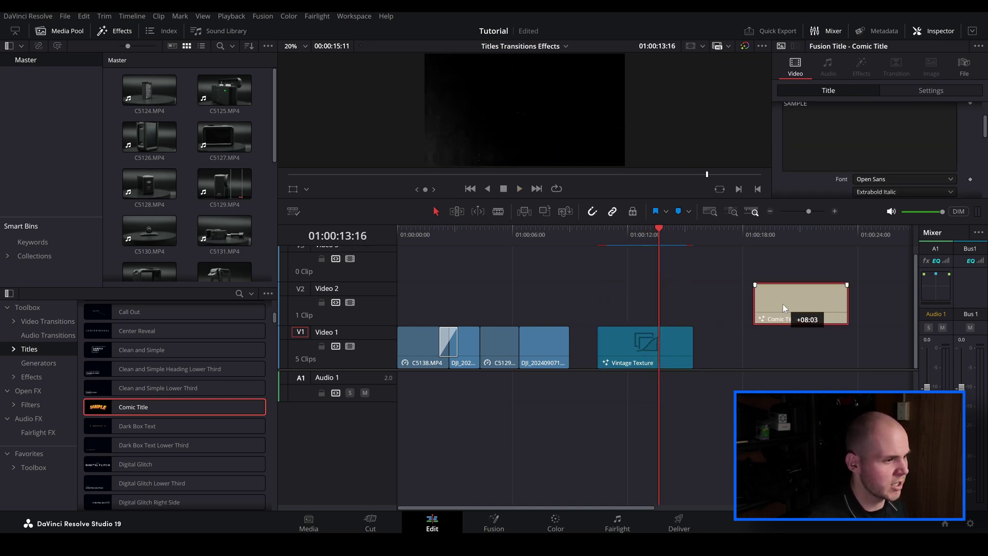
- Move the Vintage Texture from Video 1 up onto Video 2 over the clips and preview it
drag(628, 354, 510, 310)
click(487, 238)
key(space)
- Set the Vintage Texture composite mode to Add and play back the blend over the footage
click(932, 91)
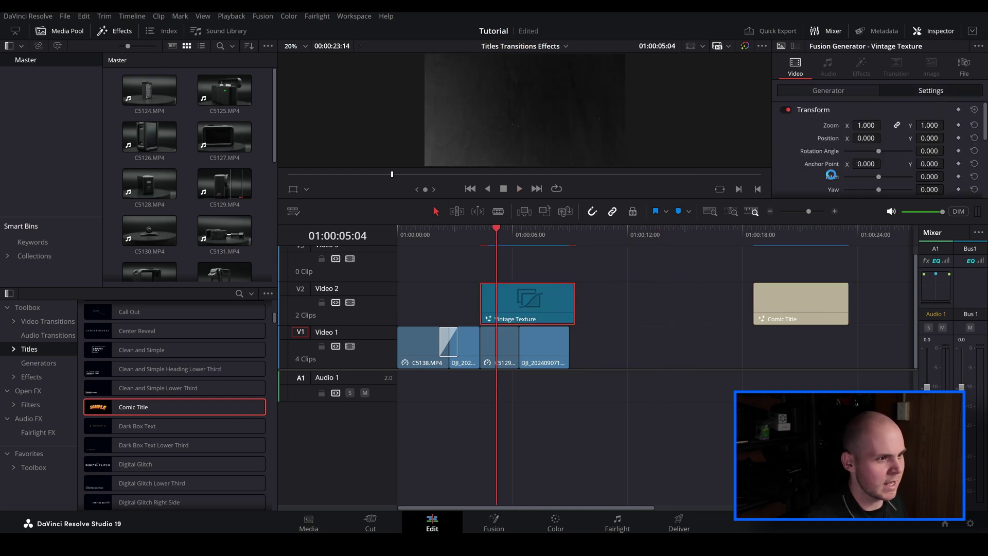
scroll(831, 174, down, 3)
click(862, 191)
click(873, 220)
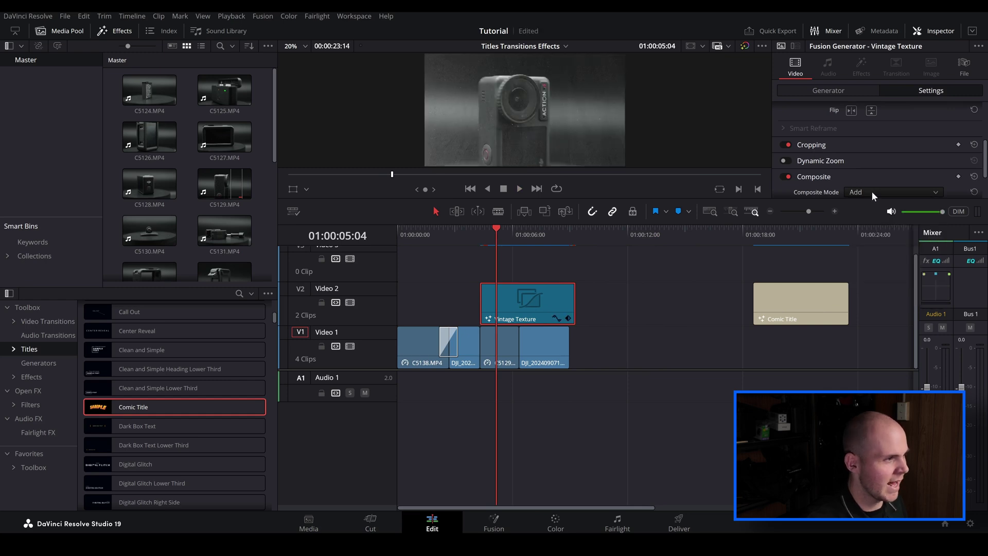
key(space)
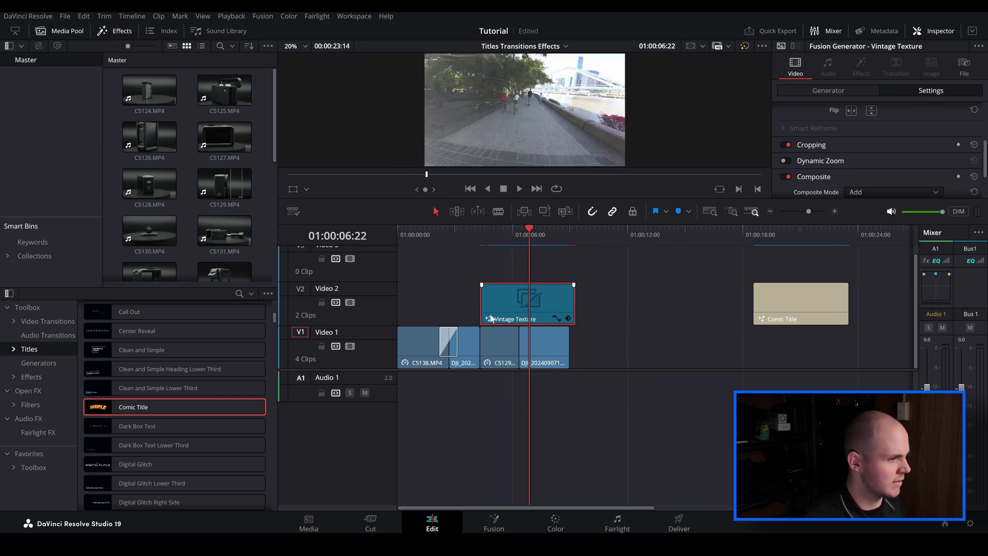
key(space)
click(495, 239)
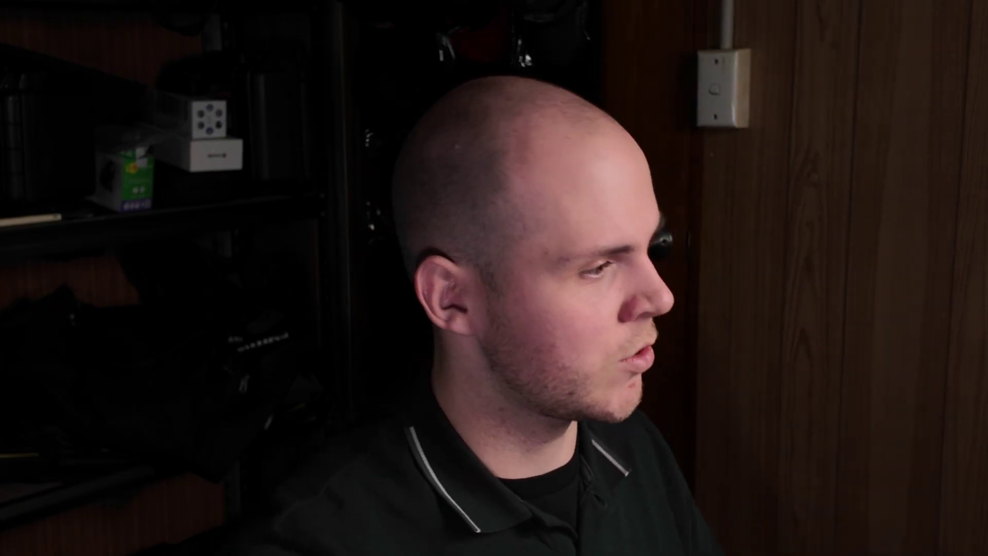
click(580, 238)
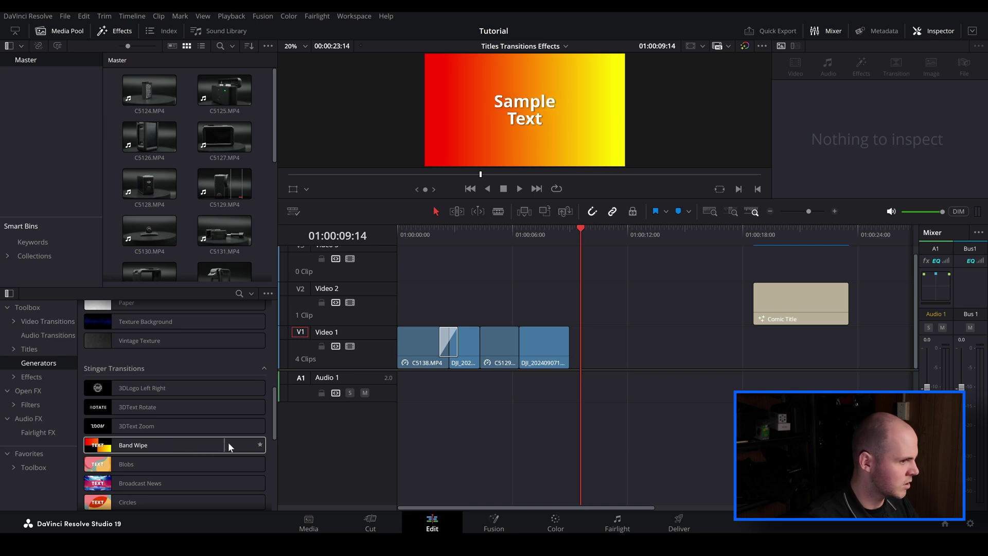
- Drop the Radial Shape stinger onto Video 2 over the clips and scrub through it
scroll(121, 446, down, 5)
drag(176, 461, 496, 307)
click(520, 238)
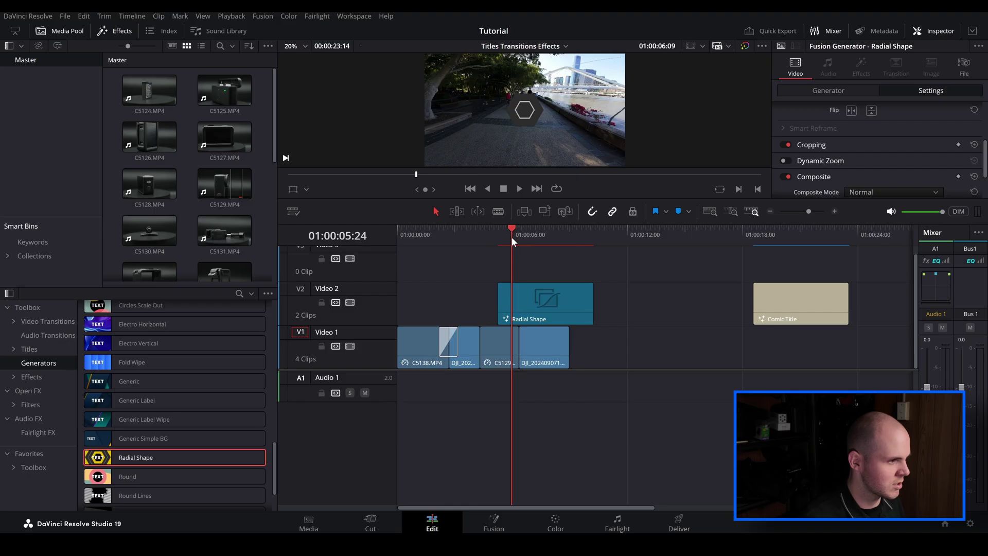
drag(511, 236, 546, 238)
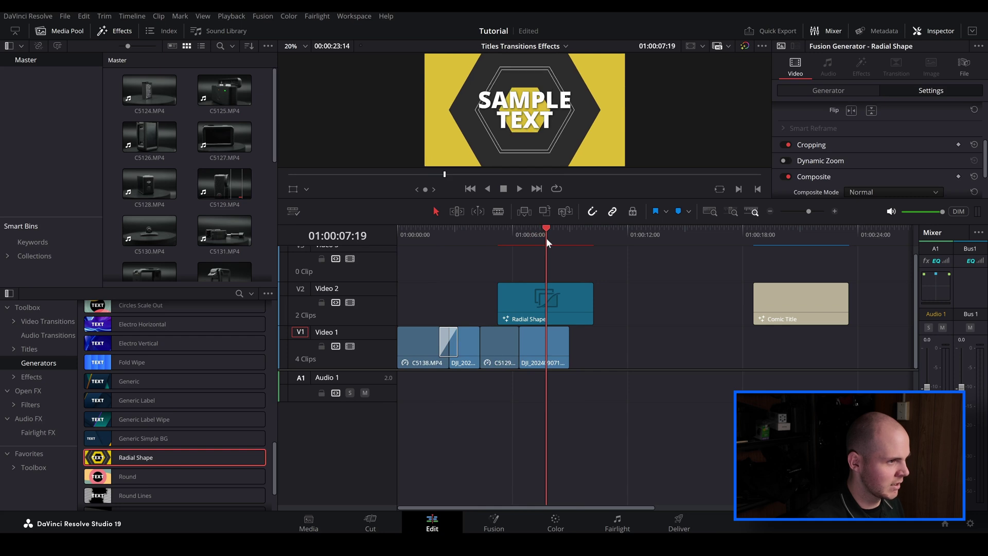
- Shift the Radial Shape clip slightly earlier on Video 2 and play it back
click(546, 298)
drag(545, 298, 521, 298)
click(507, 235)
key(space)
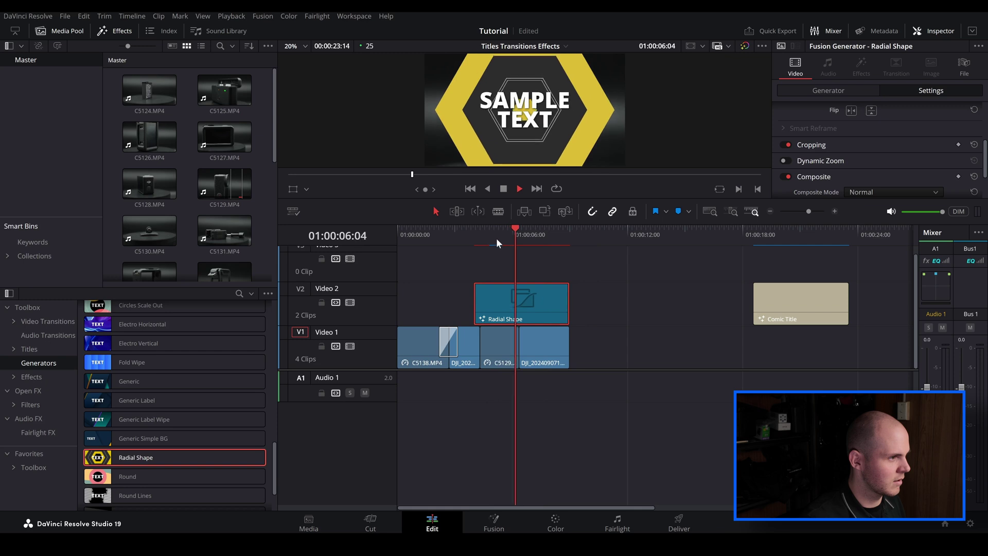